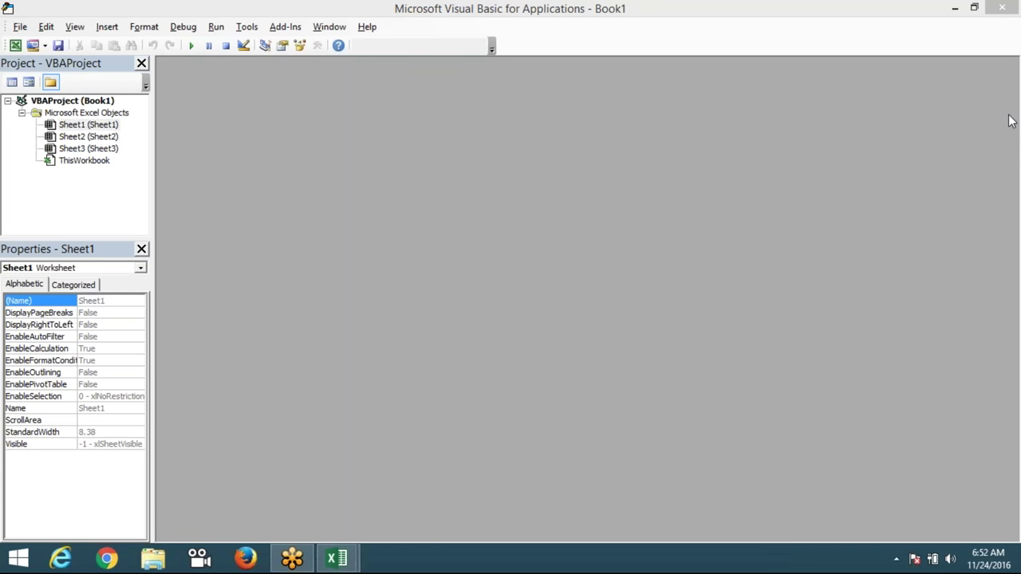
Insert a new standard module, Module1, into the Book1 project, then switch to Excel
left_click(109, 27)
left_click(130, 80)
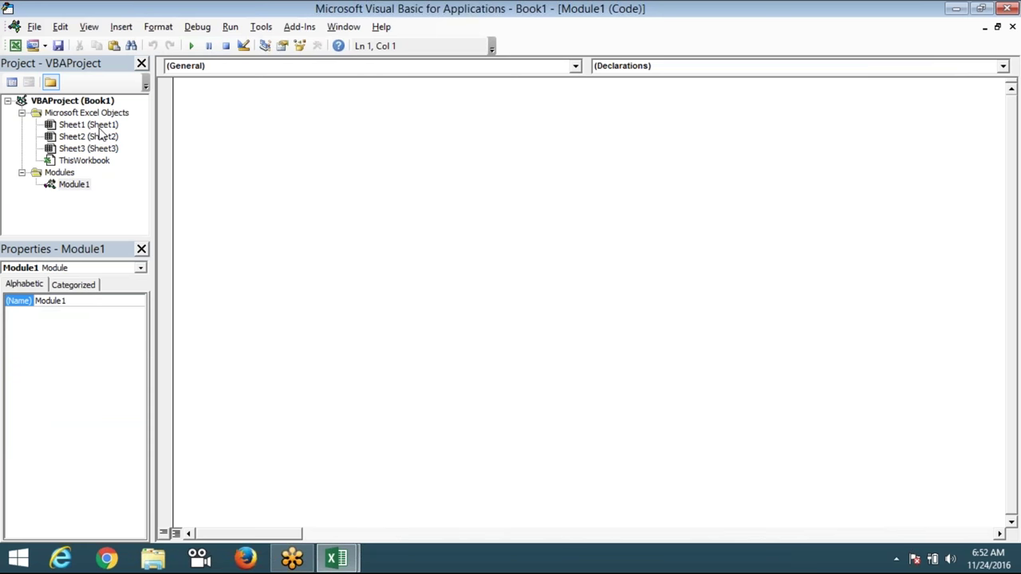
key("alt+F11")
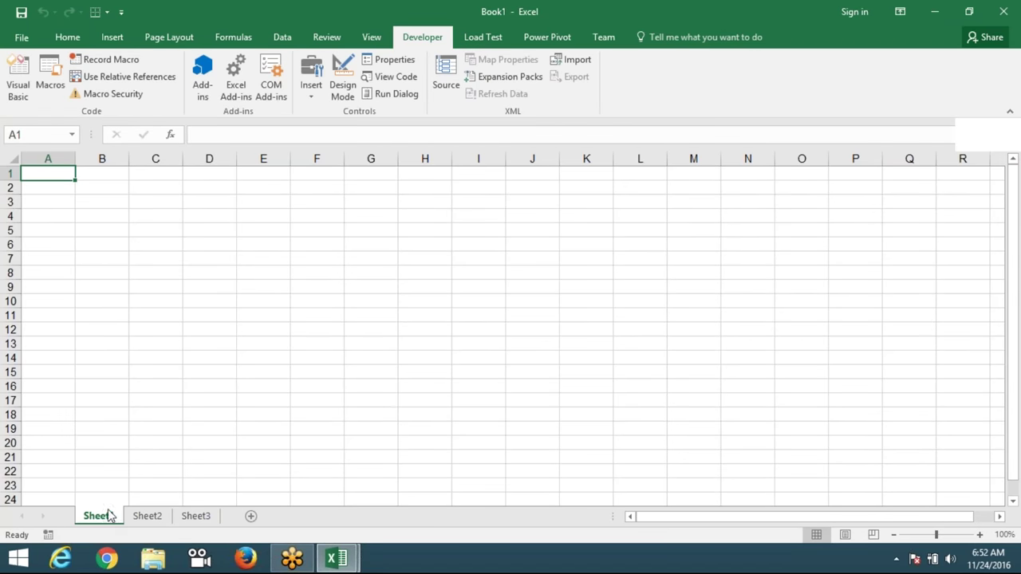
Rename the Sheet1 tab to 'Jan' and go back to the VBA editor
double_click(108, 519)
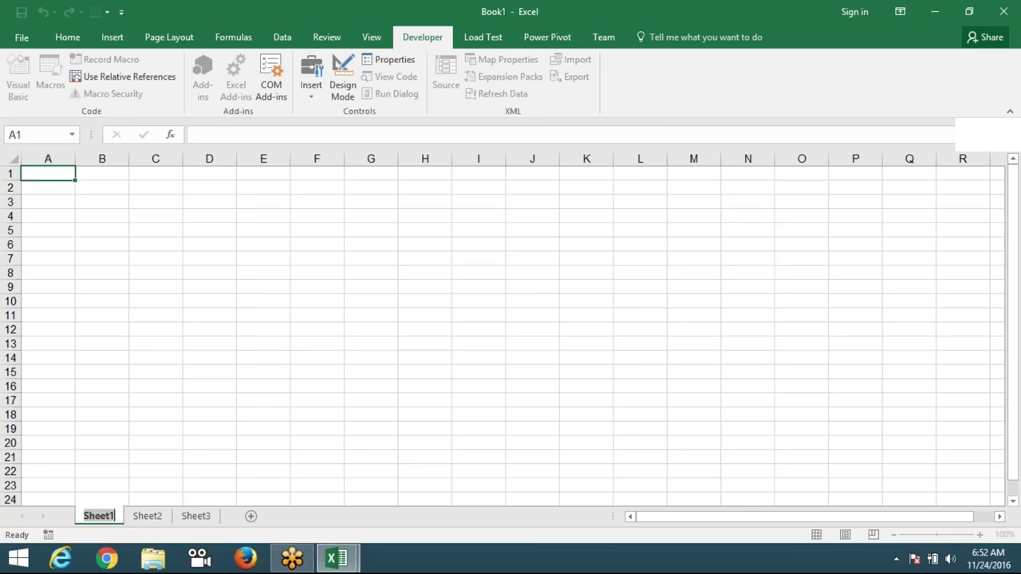
type("Jan")
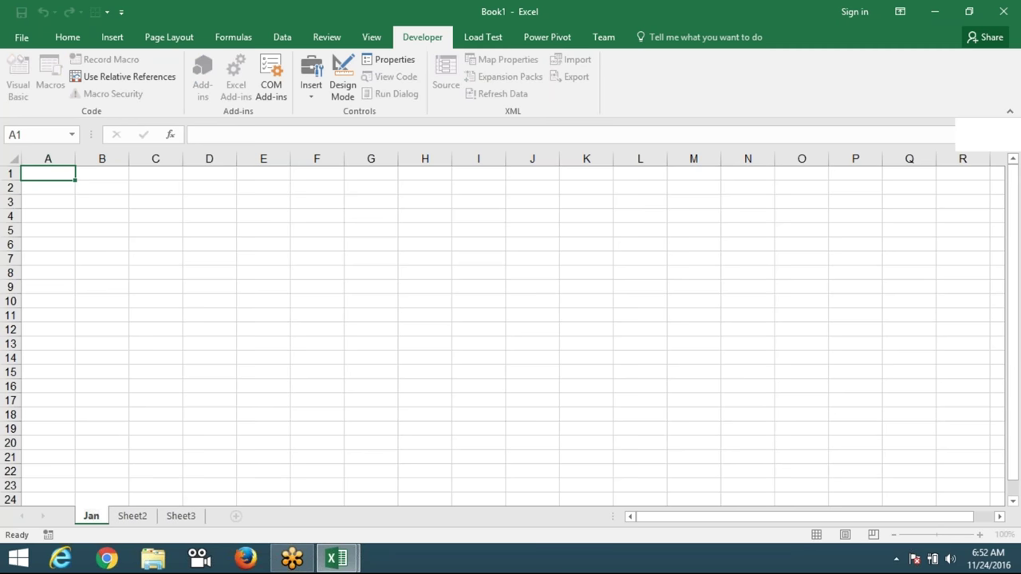
left_click(102, 371)
key("alt+F11")
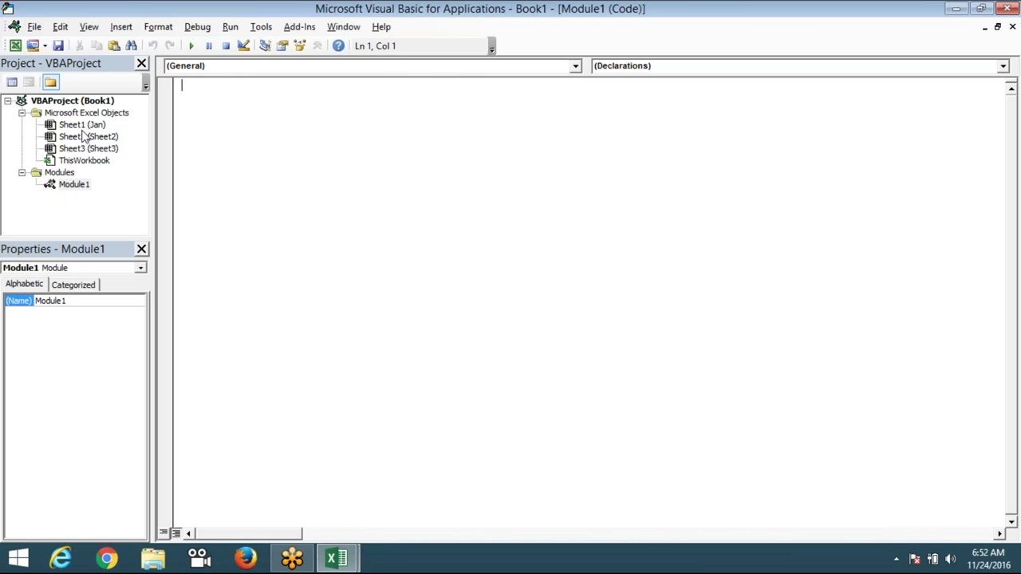
Set the (Name) property of Sheet1 (Jan) to 'Month' in the Properties window
left_click(83, 128)
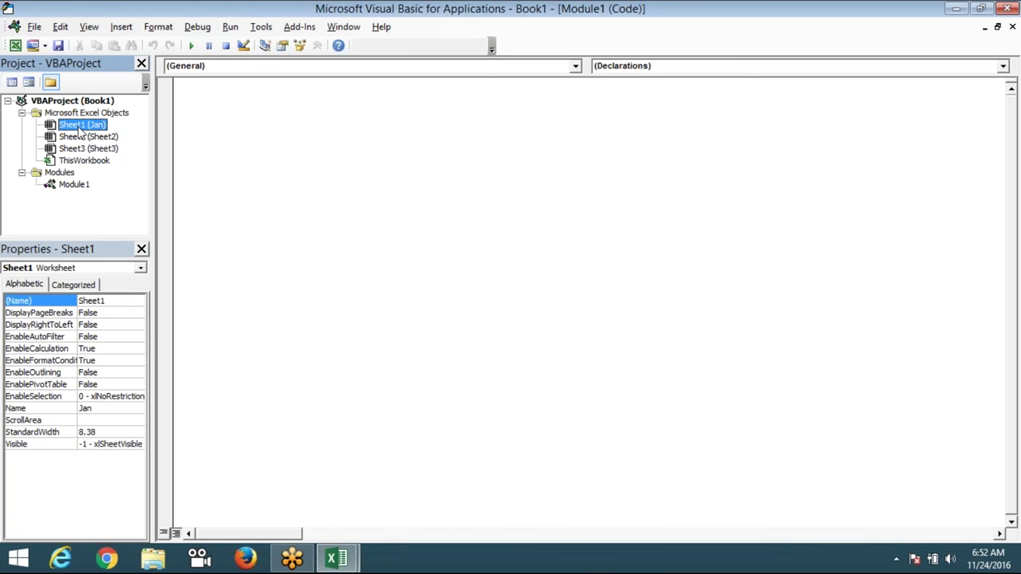
double_click(110, 300)
type("Month")
key("Return")
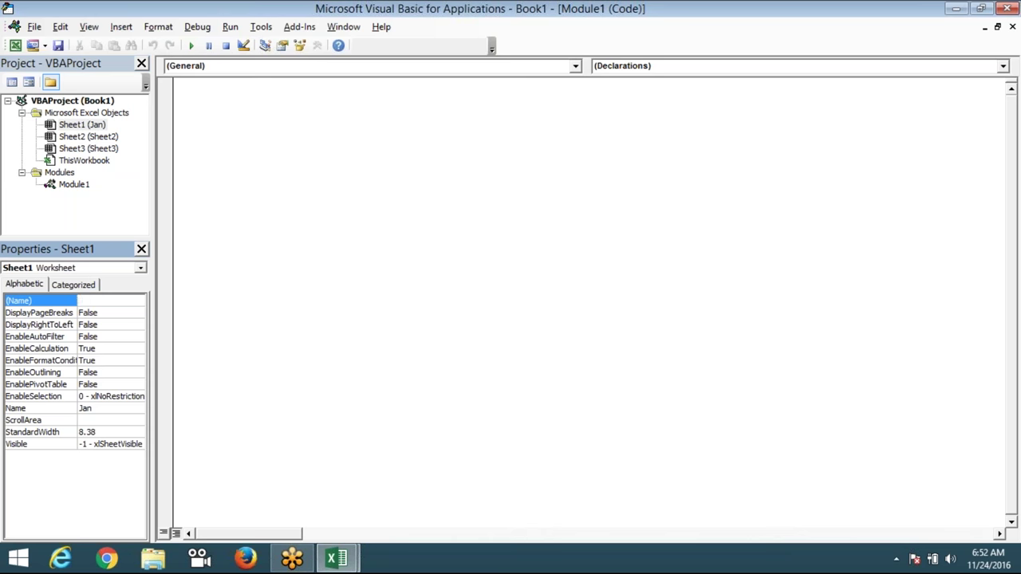
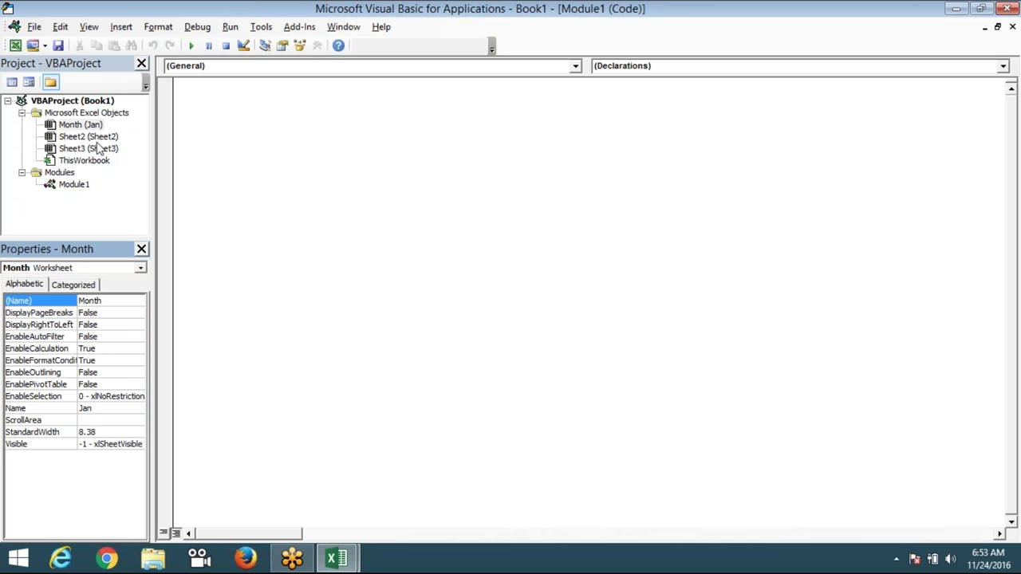
Create Sub tt() with its End Sub in Module1 and open a blank line inside it
left_click(228, 85)
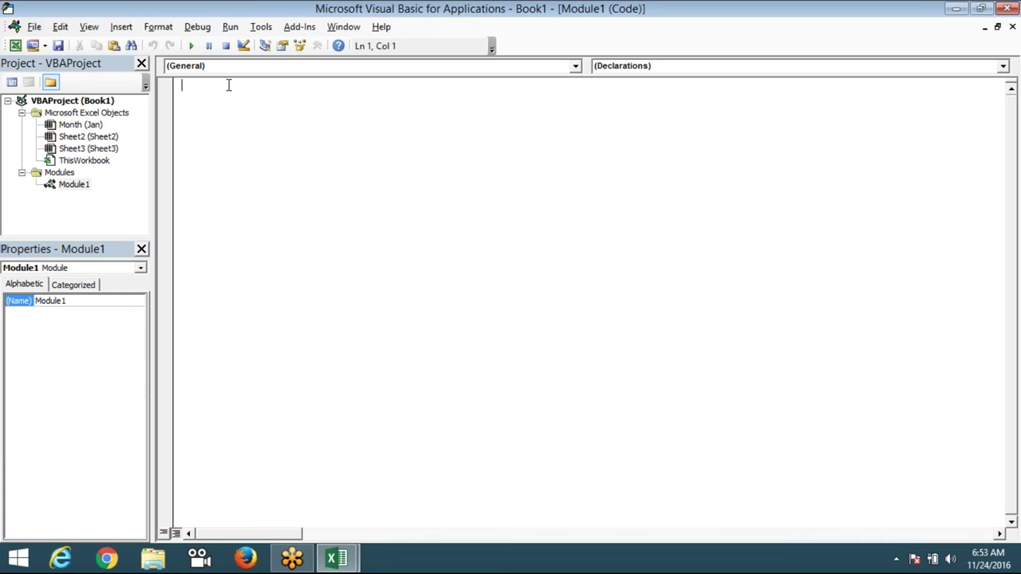
type("sub ")
type("tt()")
key("Return")
key("Return")
key("Return")
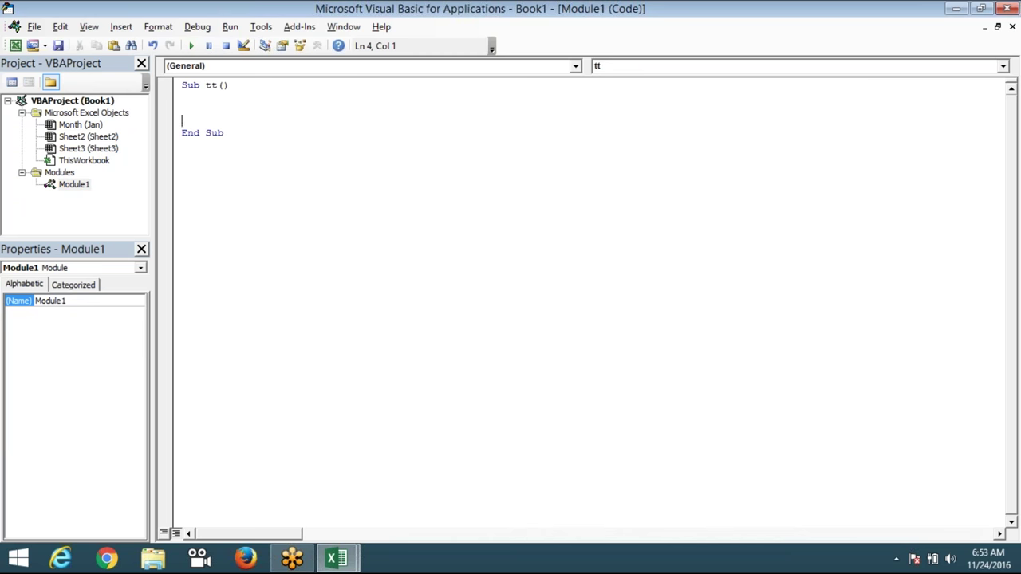
key("Up")
key("Up")
key("Return")
Add the Month.Activate statement to macro tt using IntelliSense
type("month")
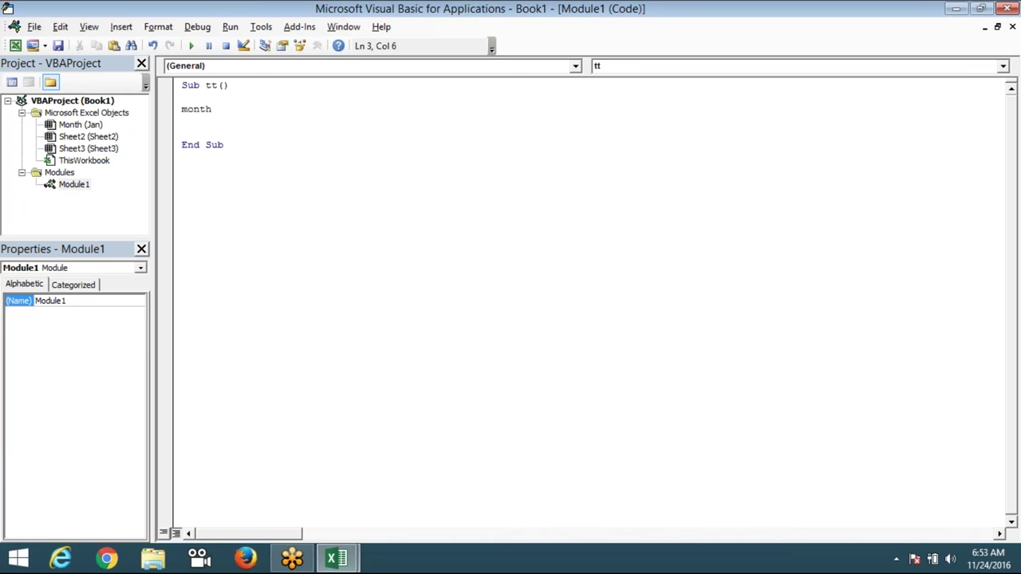
type(".")
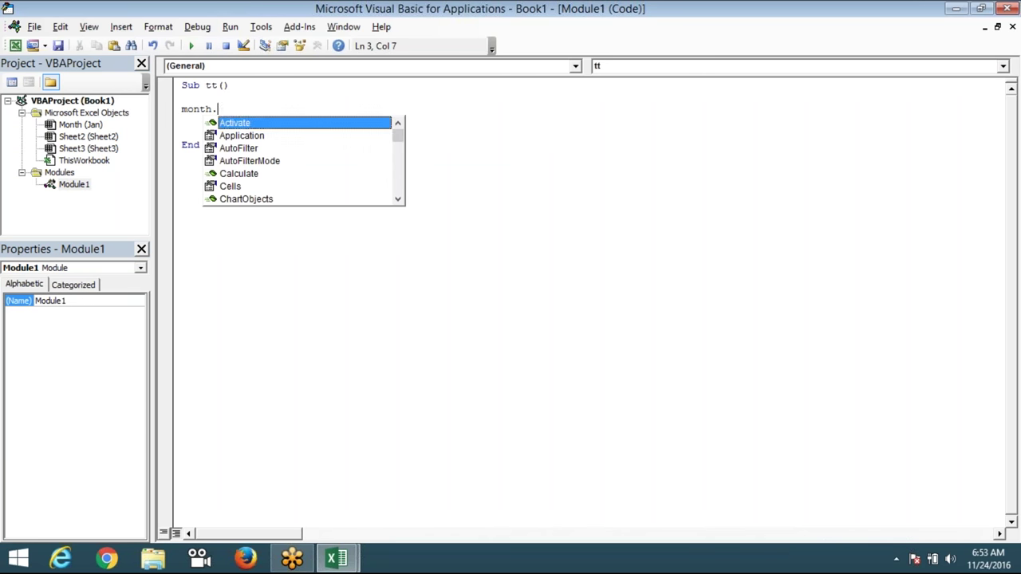
key("Return")
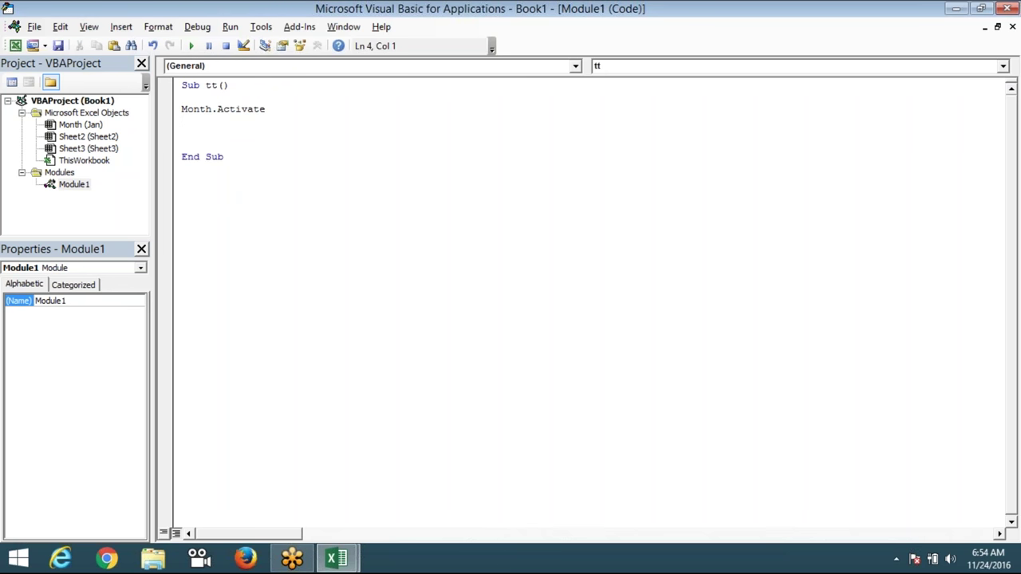
key("Up")
key("shift+Down")
key("Down")
key("Down")
key("Up")
key("Up")
key("Down")
Add trial lines Sheet2.Select and Sheet3.Activate below Month.Activate
type("sheet2.se")
key("Tab")
key("Return")
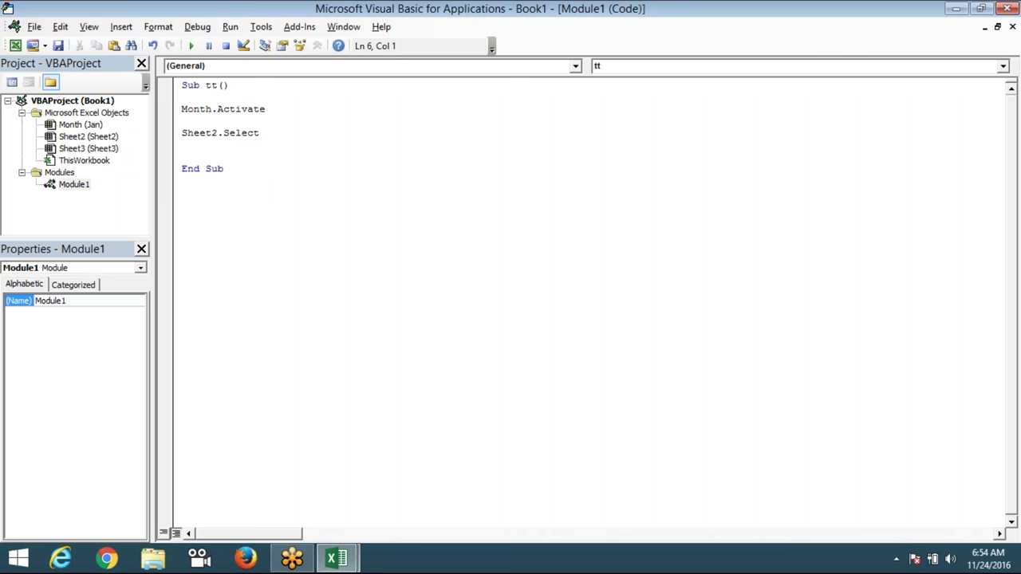
key("Return")
type("sheet")
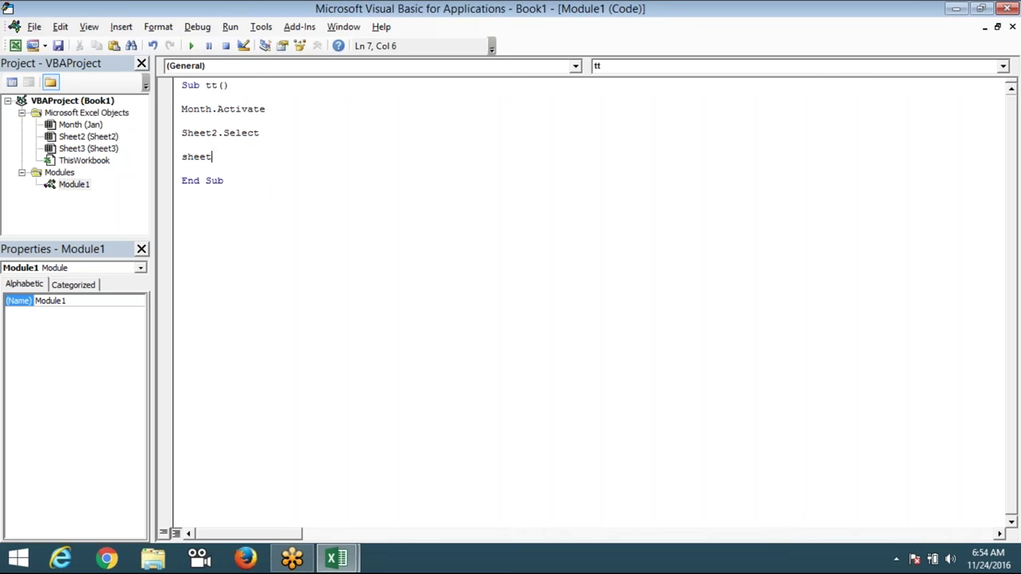
type("3.")
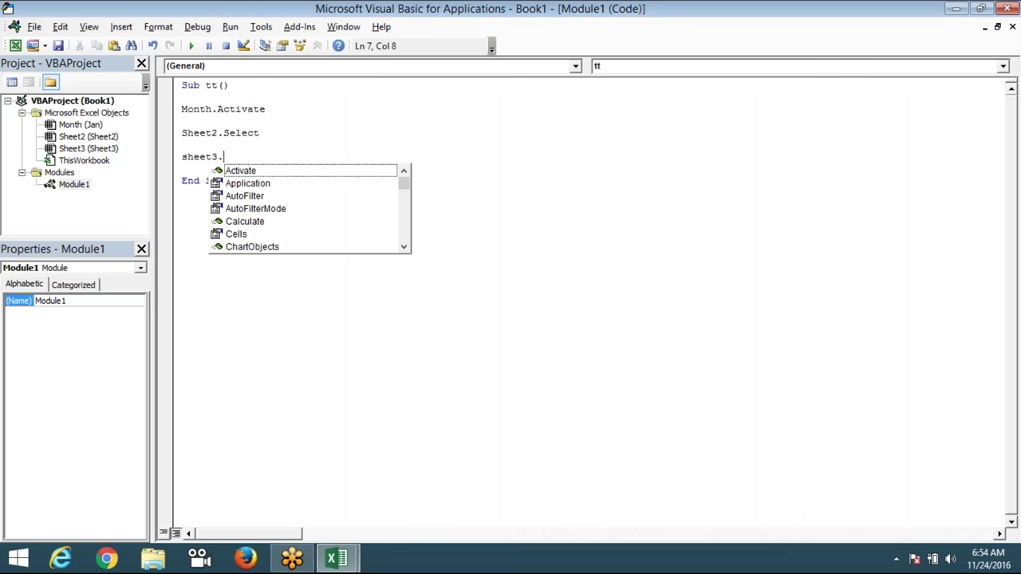
key("Return")
key("Return")
key("Return")
Delete the Sheet2.Select and Sheet3.Activate lines, leaving only Month.Activate
key("Up")
key("Up")
key("Up")
key("shift+Right")
key("shift+Right")
key("shift+Right")
key("shift+Right")
key("Down")
key("Down")
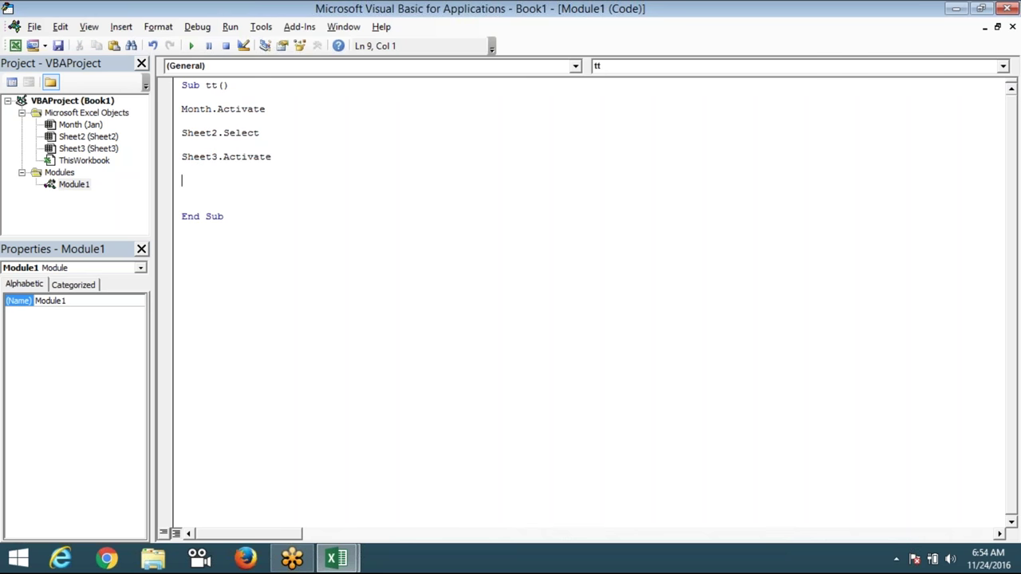
key("Up")
key("Up")
key("Up")
key("Up")
key("Left")
key("Left")
key("Left")
key("Left")
key("Left")
key("shift+Down")
key("shift+Down")
key("shift+Down")
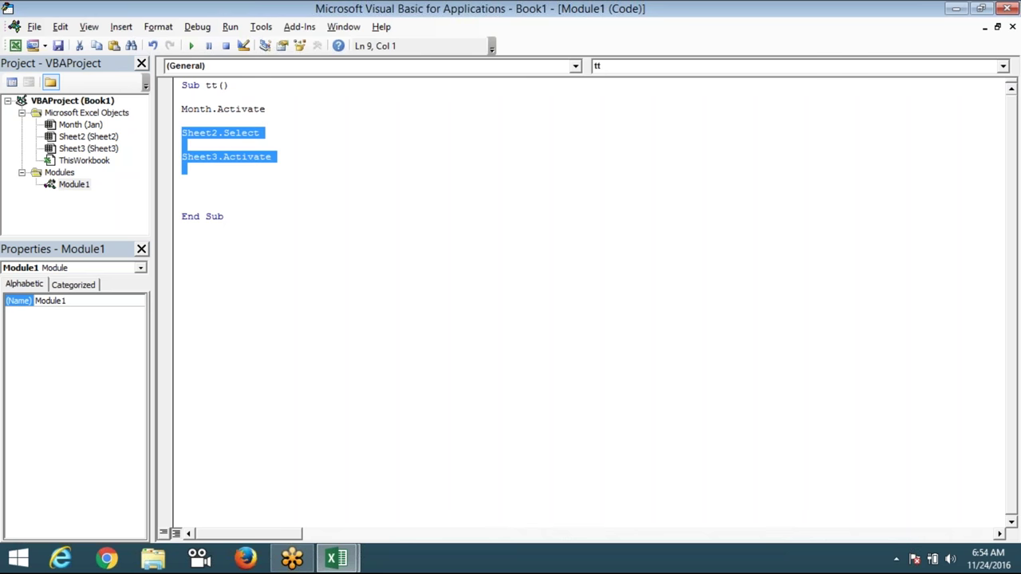
key("Delete")
Write Sheets("Jan").Select and Sheets(1).Select on separate lines below Month.Activate
key("Up")
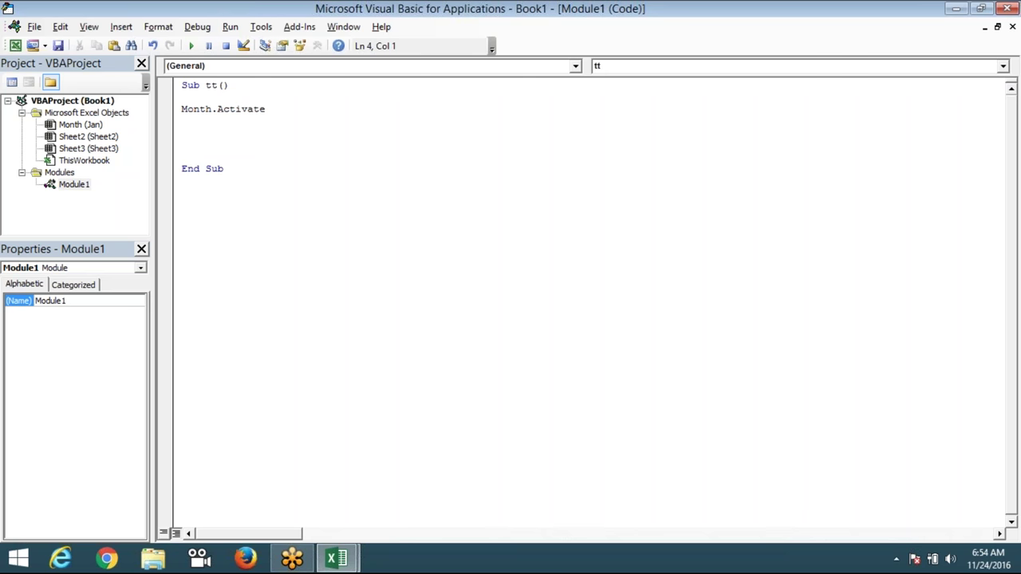
type("sheets")
type("(\"")
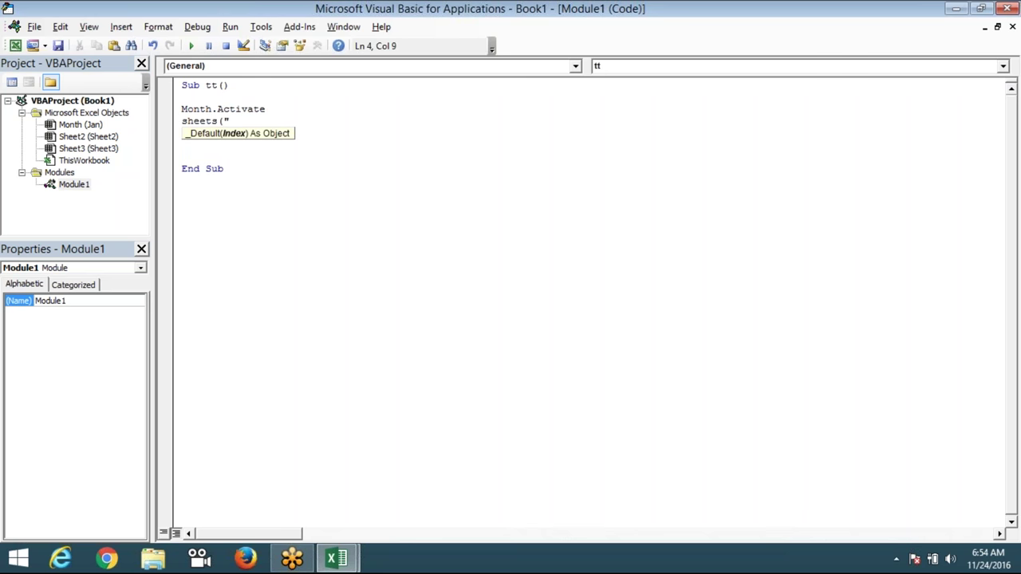
type("Jan\").select")
key("Return")
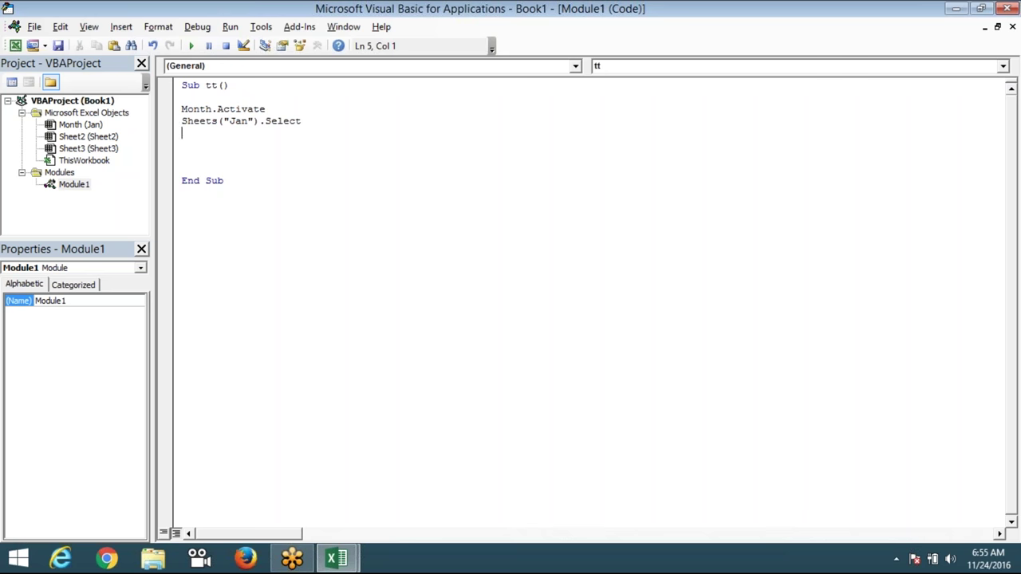
type("sheets")
type("1(")
key("BackSpace")
key("BackSpace")
type("(1).select")
key("Return")
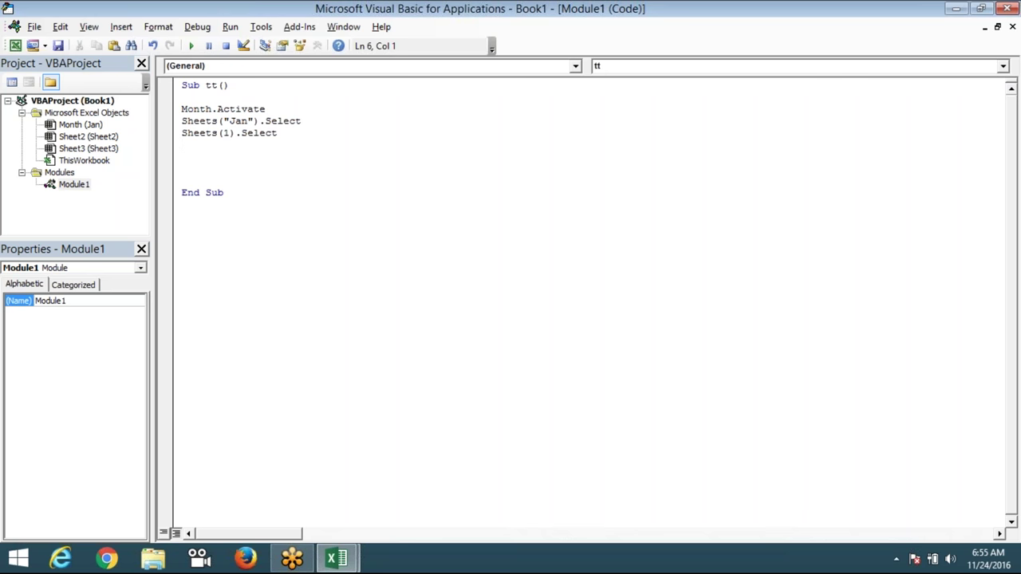
Highlight the Month.Activate, Sheets("Jan").Select and Sheets(1).Select lines in turn
left_click(182, 108)
key("shift+End")
left_click(181, 120)
key("shift+End")
left_click_drag(181, 133, 278, 132)
In Excel, drag the Sheet3 tab to the first position, ahead of Jan and Sheet2
key("alt+F11")
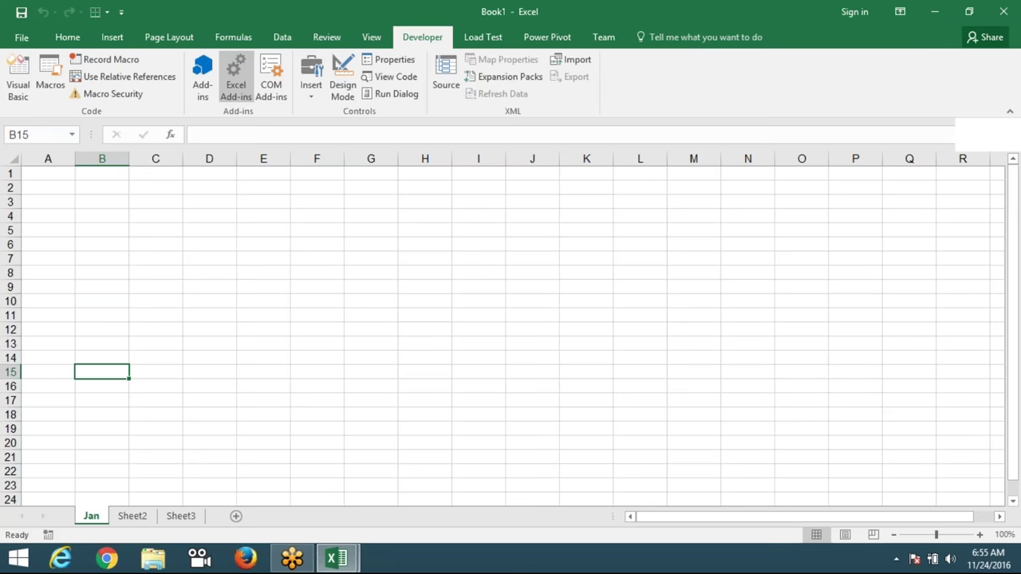
left_click(182, 516)
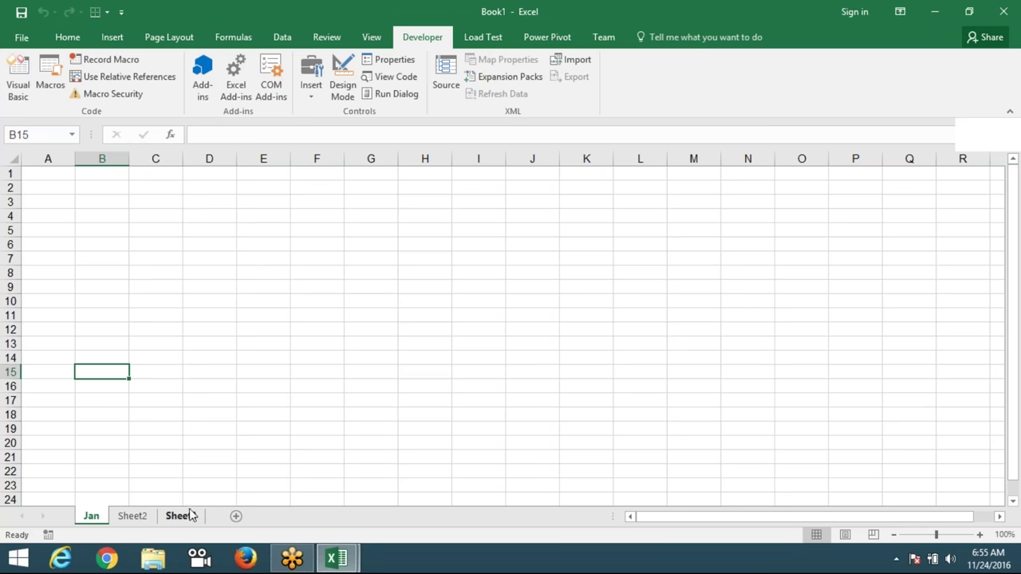
left_click_drag(181, 517, 72, 516)
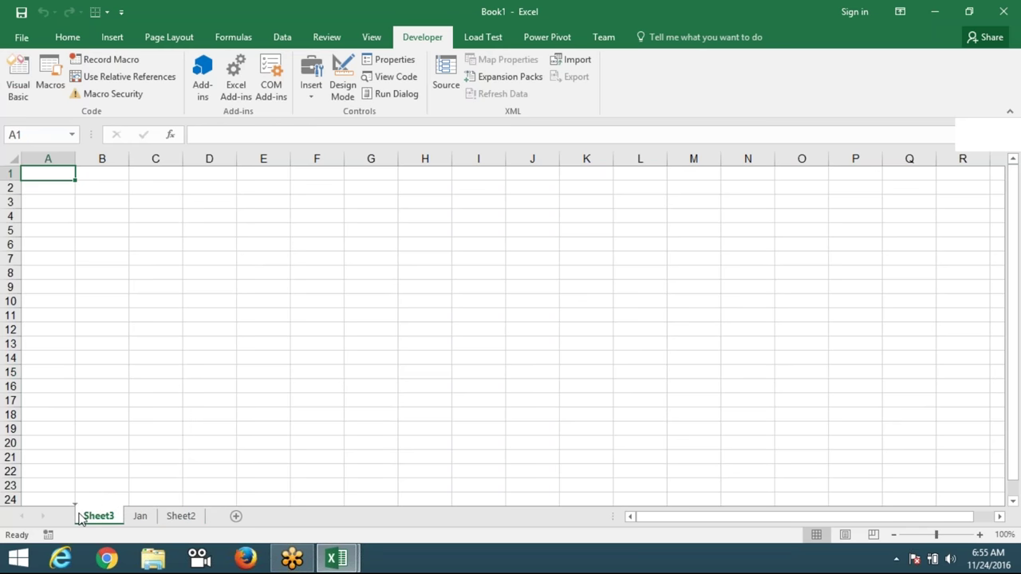
Highlight the Sheets(1).Select line in the code and bring the workbook back
key("alt+F11")
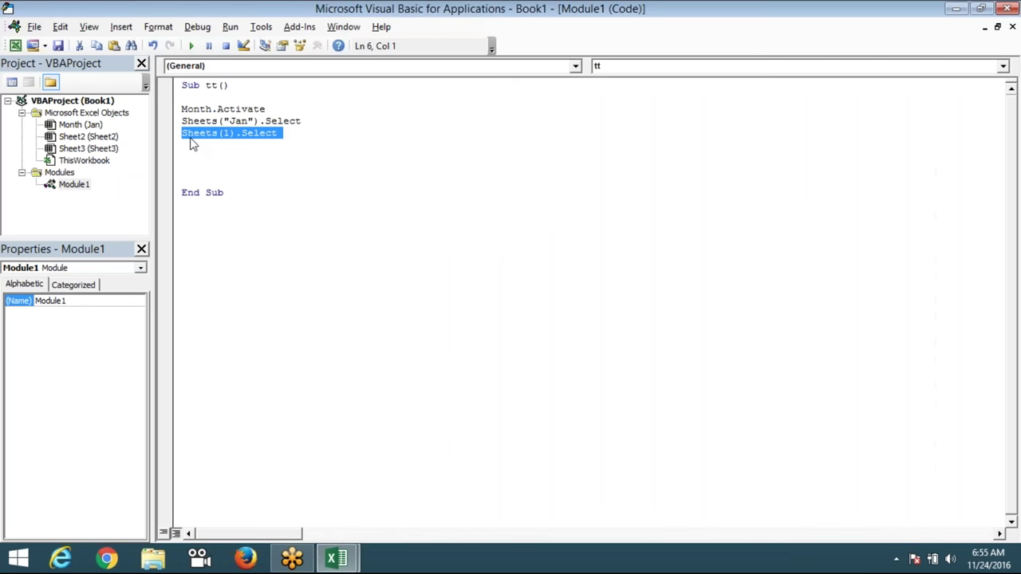
left_click(185, 141)
left_click_drag(183, 136, 311, 142)
key("alt+F11")
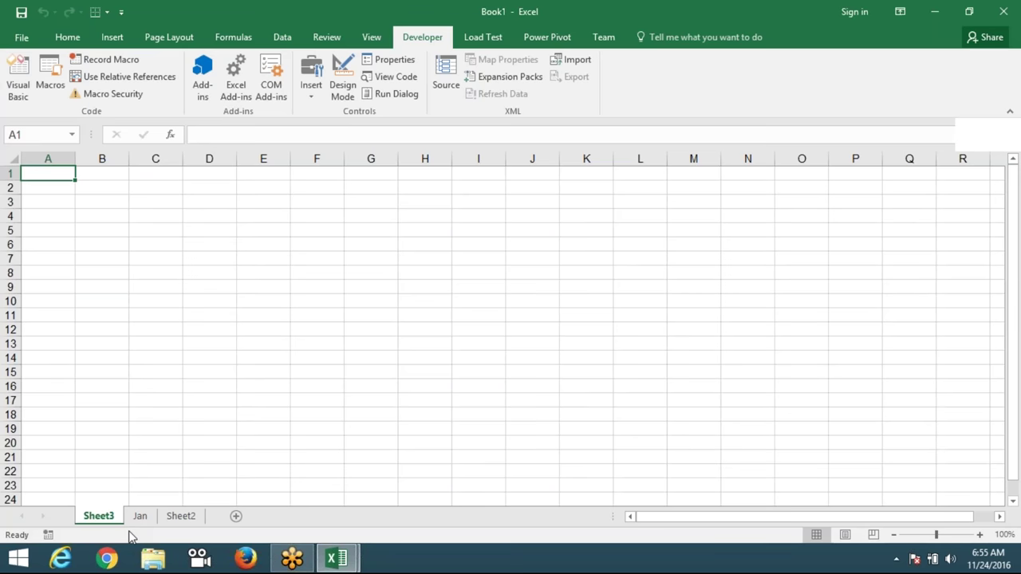
Switch from Excel back to the VBA editor showing macro tt
key("alt+Tab")
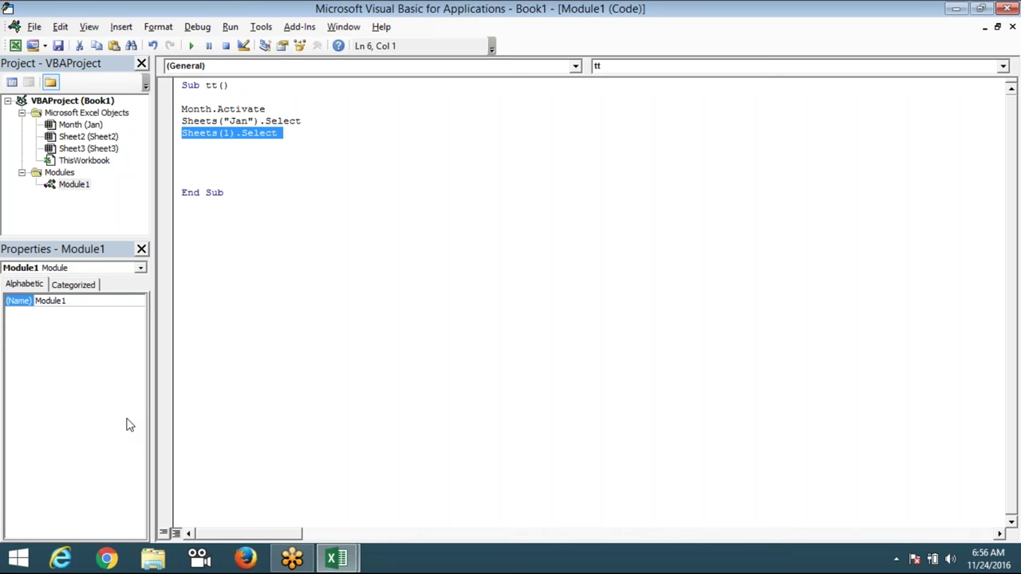
Add new sheets Sheet4 and Sheet5 after Sheet3 and view each of the three tabs
key("alt+F11")
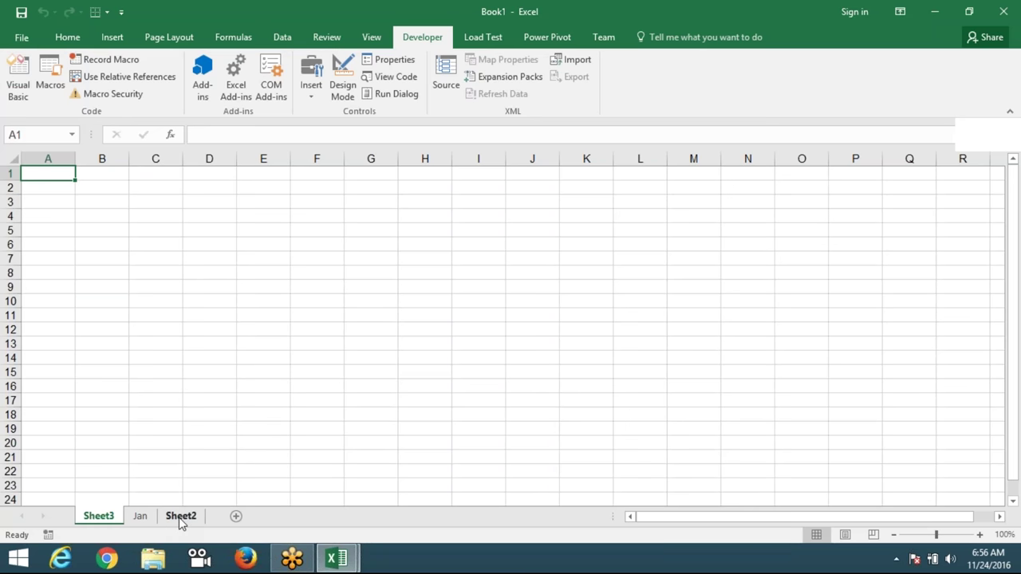
left_click(234, 518)
left_click(286, 518)
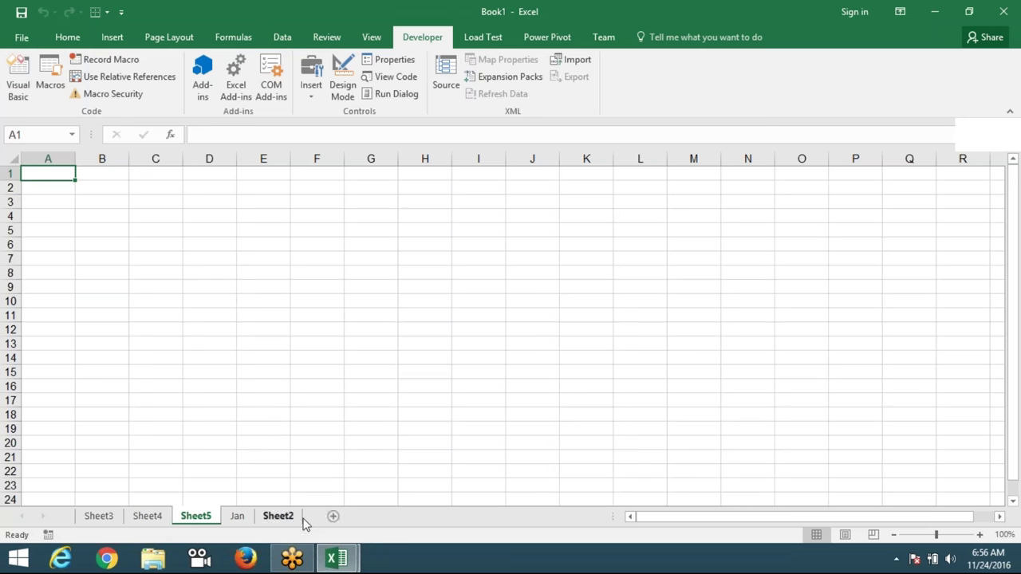
left_click(104, 518)
left_click(152, 518)
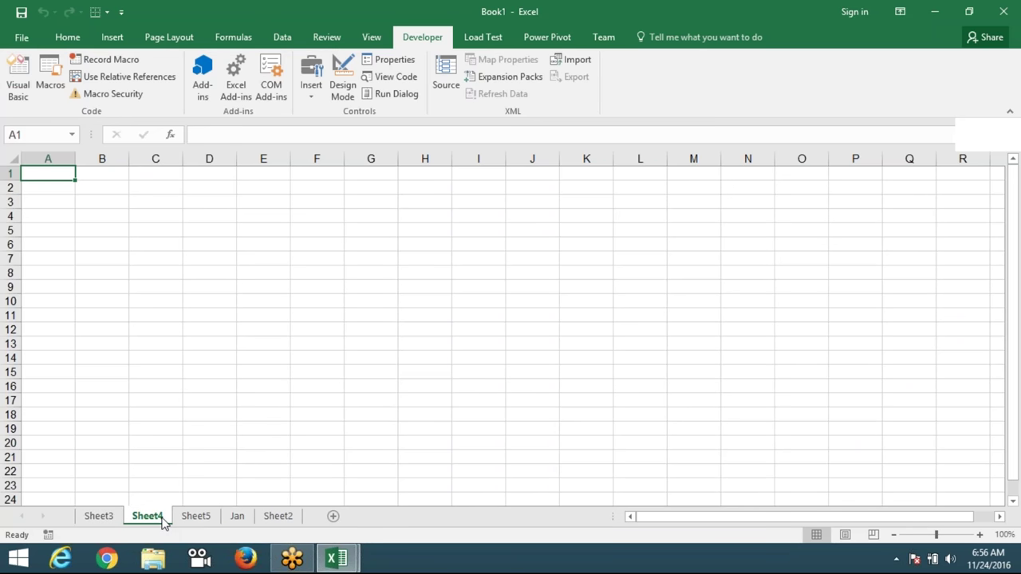
left_click(195, 517)
key("alt+Tab")
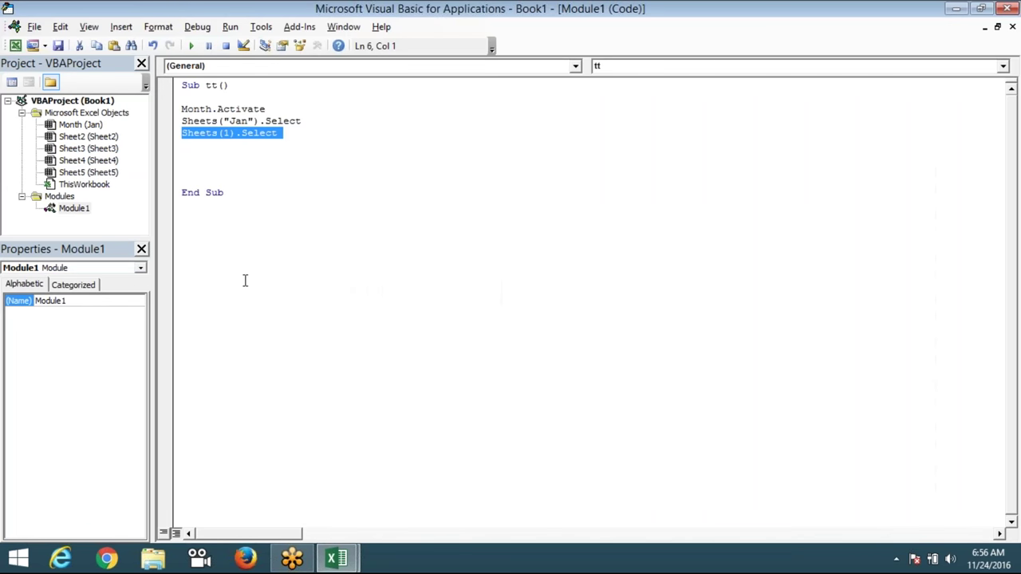
double_click(225, 133)
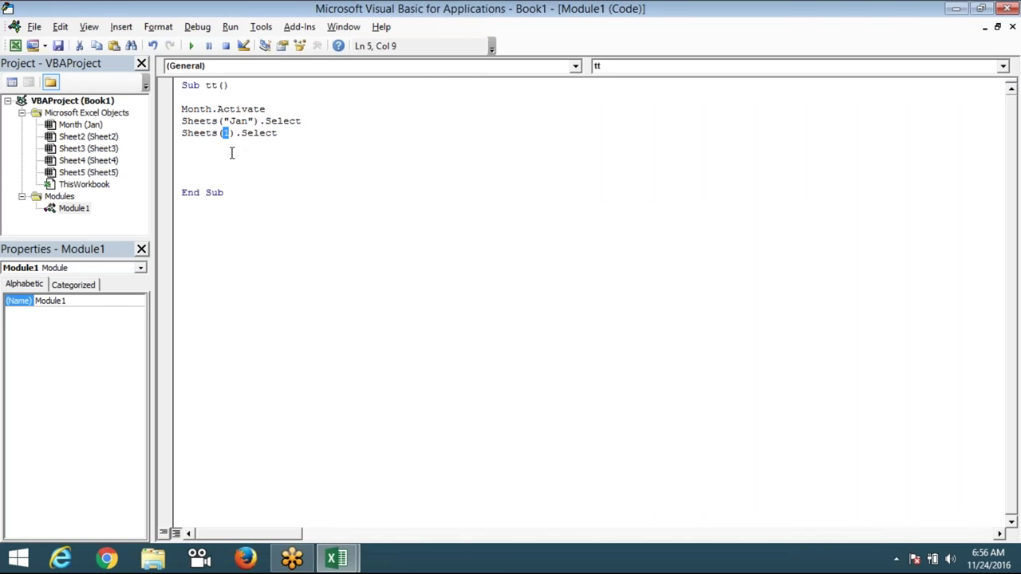
Change Sheets(1).Select to Sheets(3).Select in macro tt
type("3")
left_click(225, 174)
key("Up")
key("Up")
key("shift+Up")
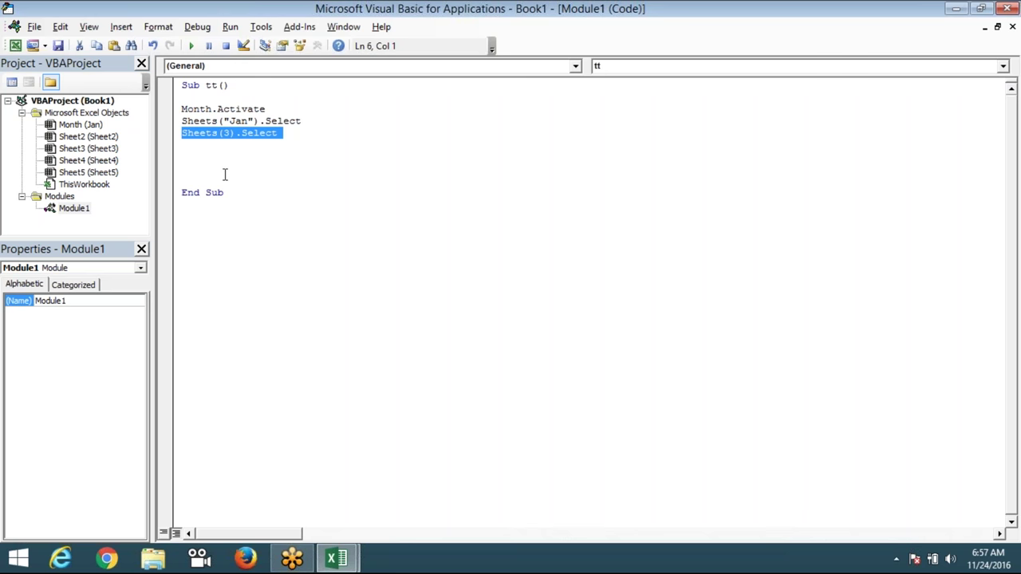
key("Left")
key("shift+Up")
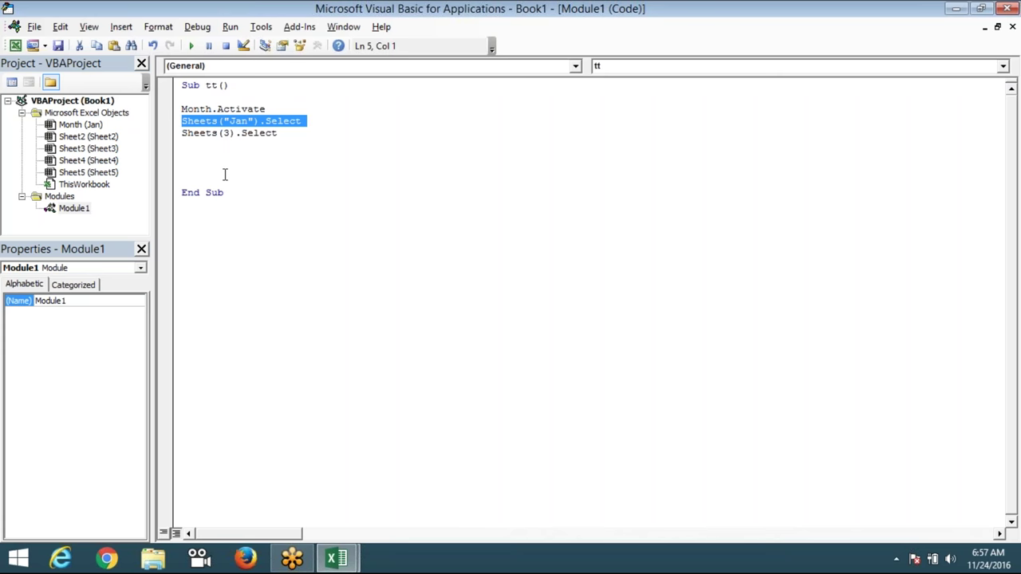
key("alt+F11")
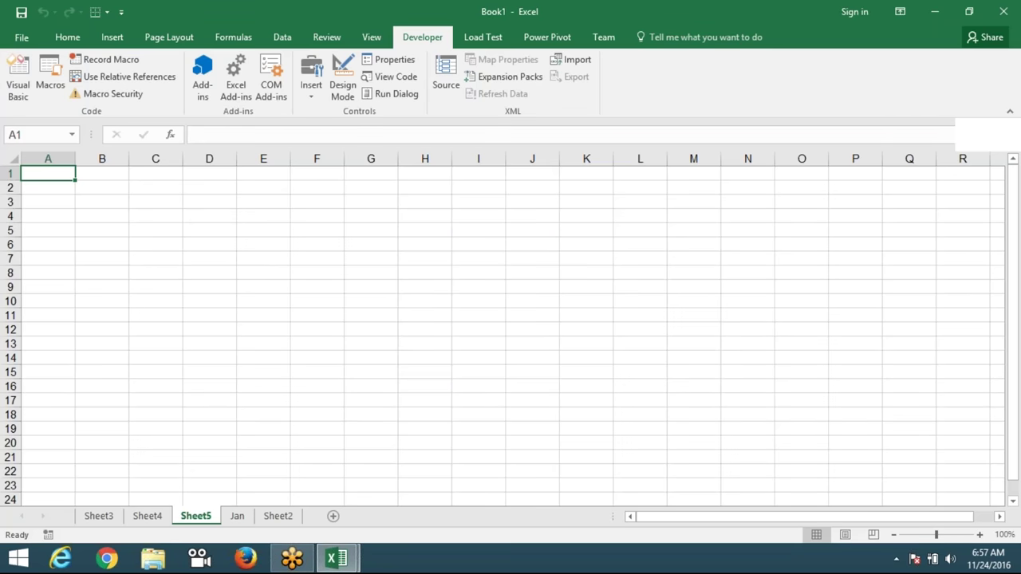
Insert Sheet6 after Sheet5, cancelling a rename to Summary so it keeps its default name
left_click(332, 516)
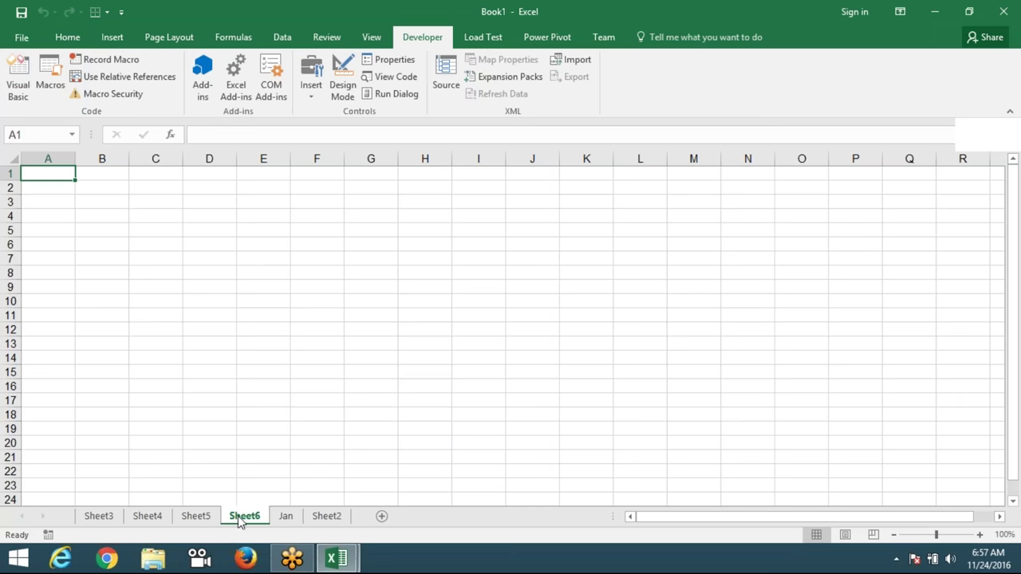
left_click_drag(238, 520, 236, 514)
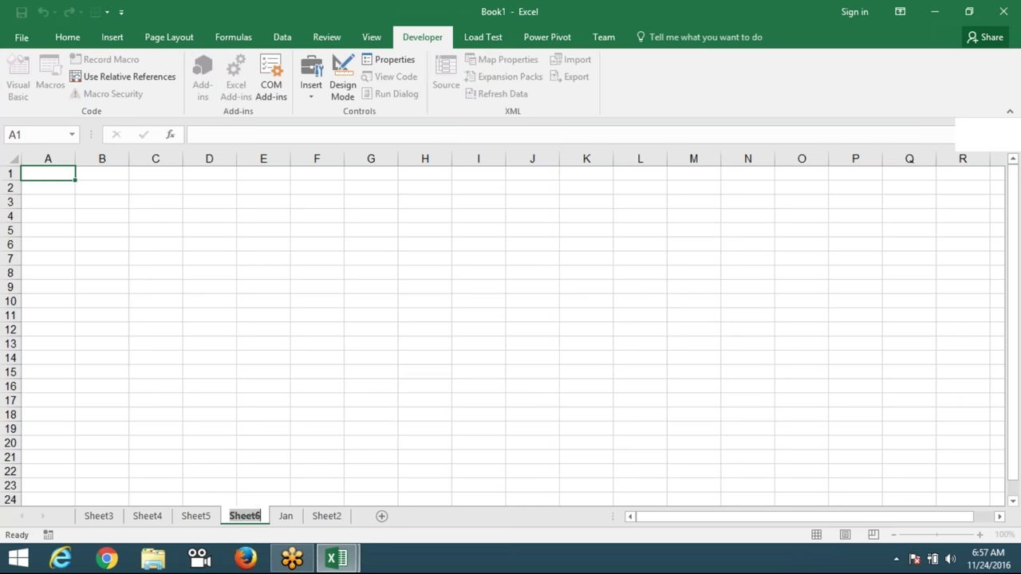
double_click(244, 516)
type("Summ")
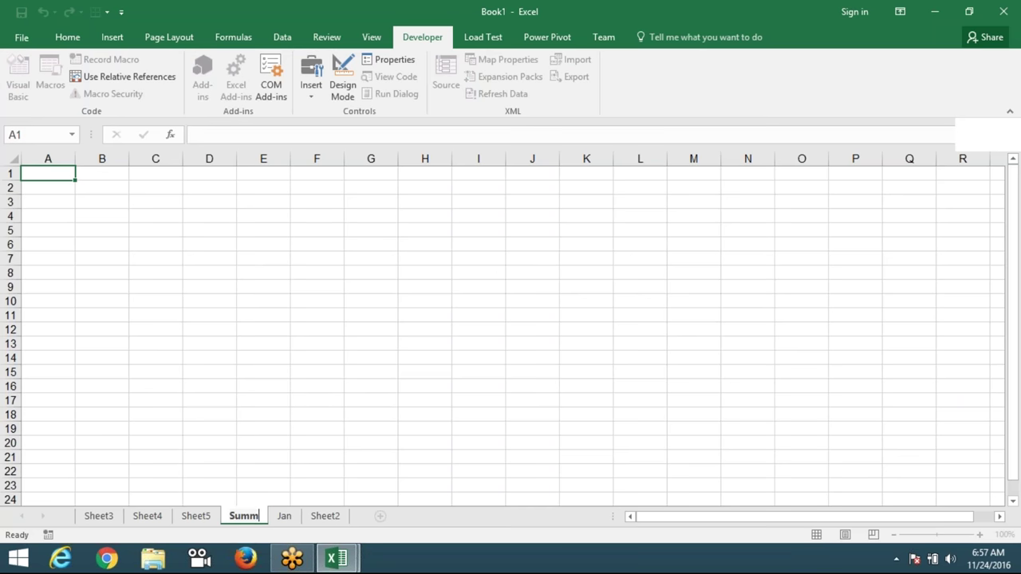
type("ary")
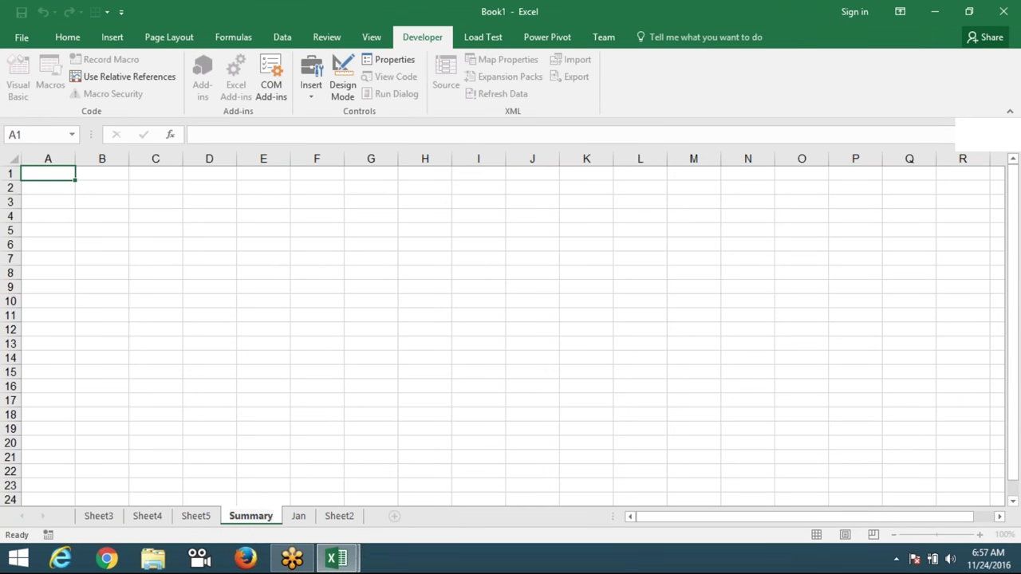
key("Escape")
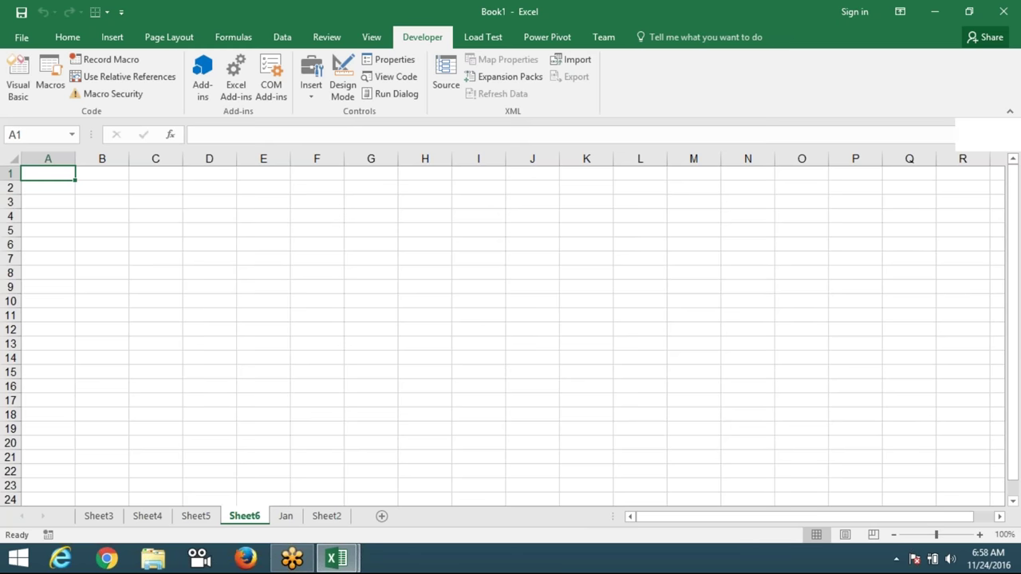
key("alt+F11")
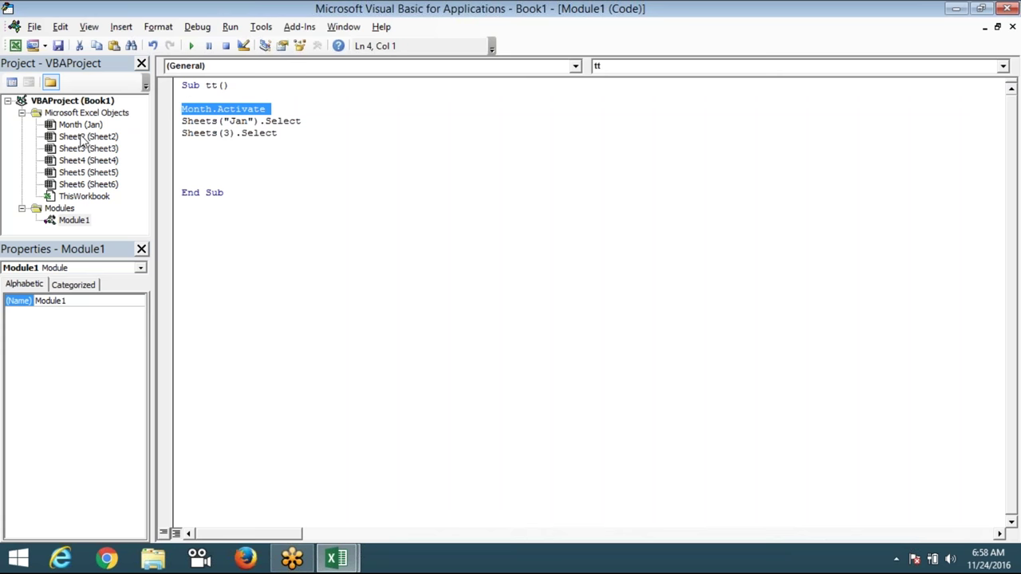
Delete the Jan sheet from the workbook
key("alt+F11")
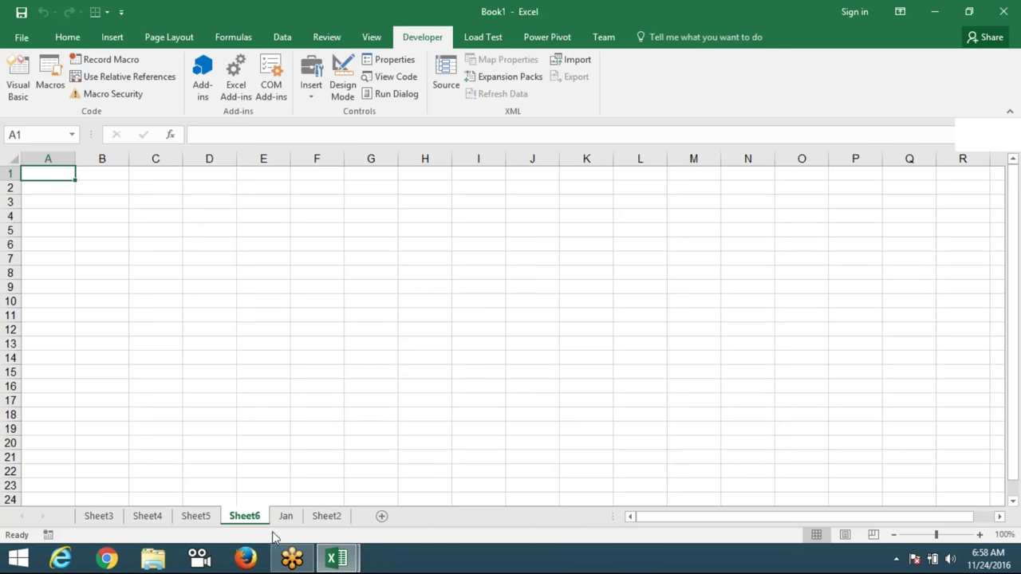
right_click(293, 519)
left_click(327, 383)
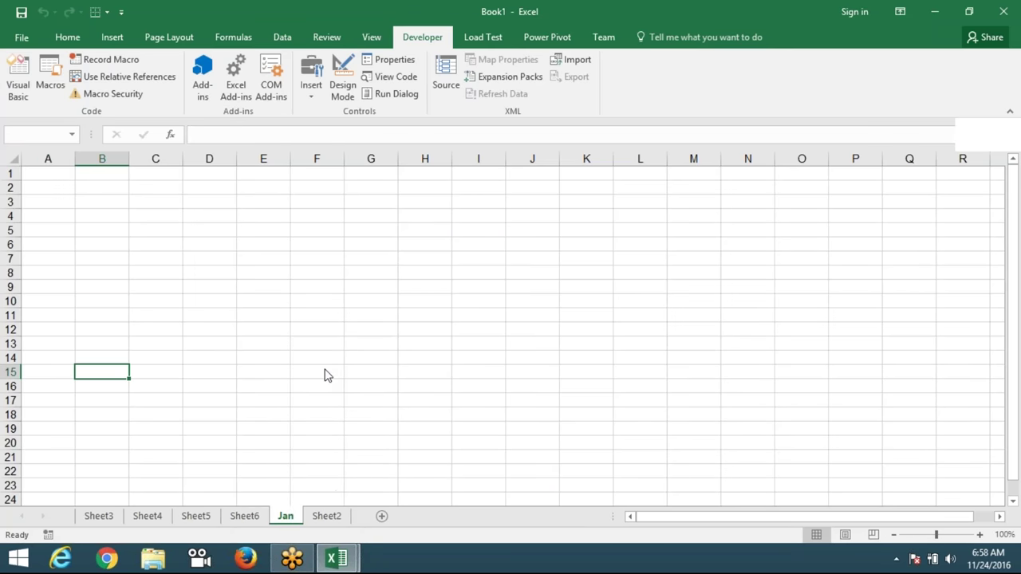
left_click(476, 322)
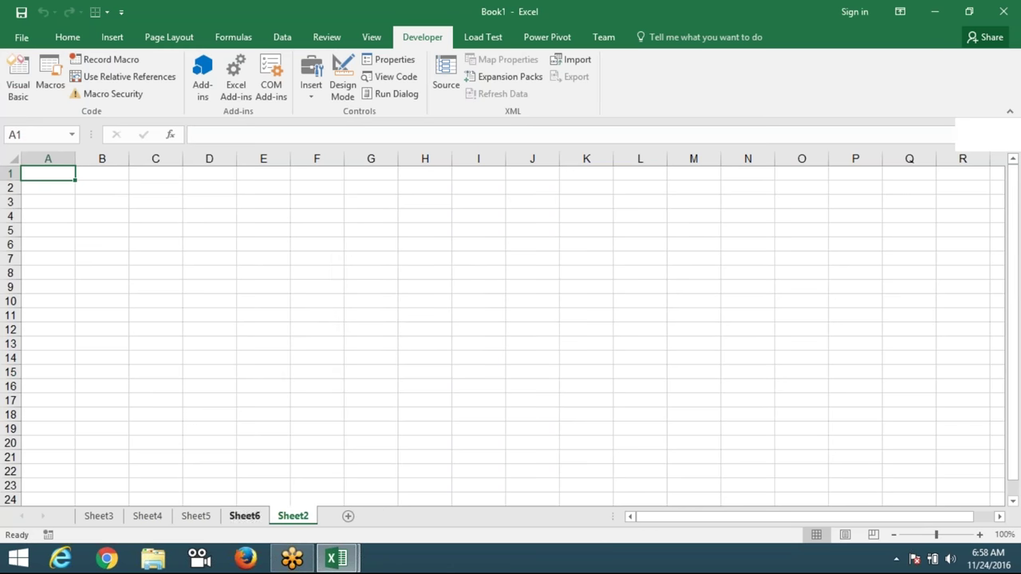
Rename Sheet5 to Jan
left_click(196, 516)
double_click(197, 516)
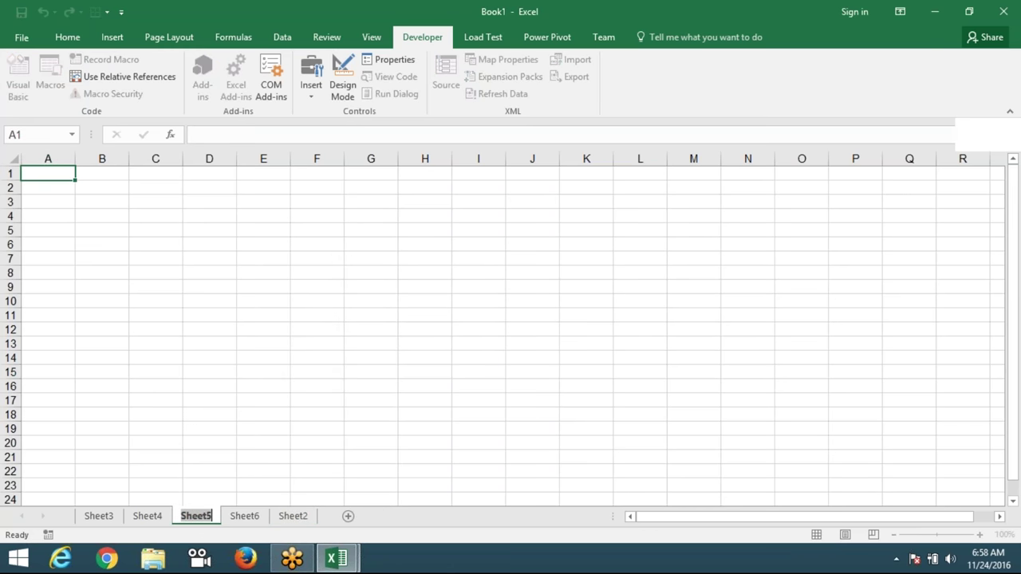
type("Jan")
left_click(239, 476)
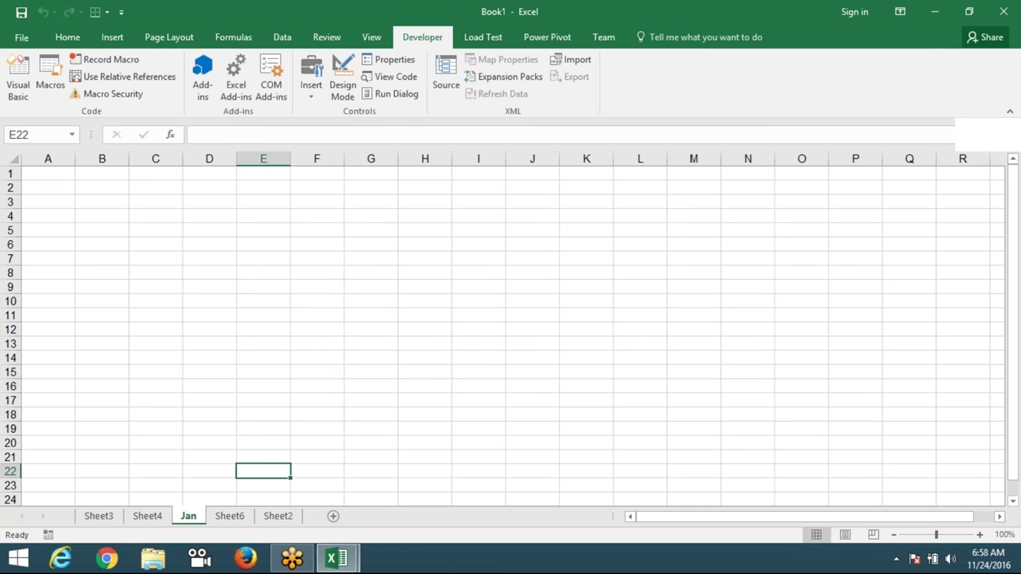
key("alt+F11")
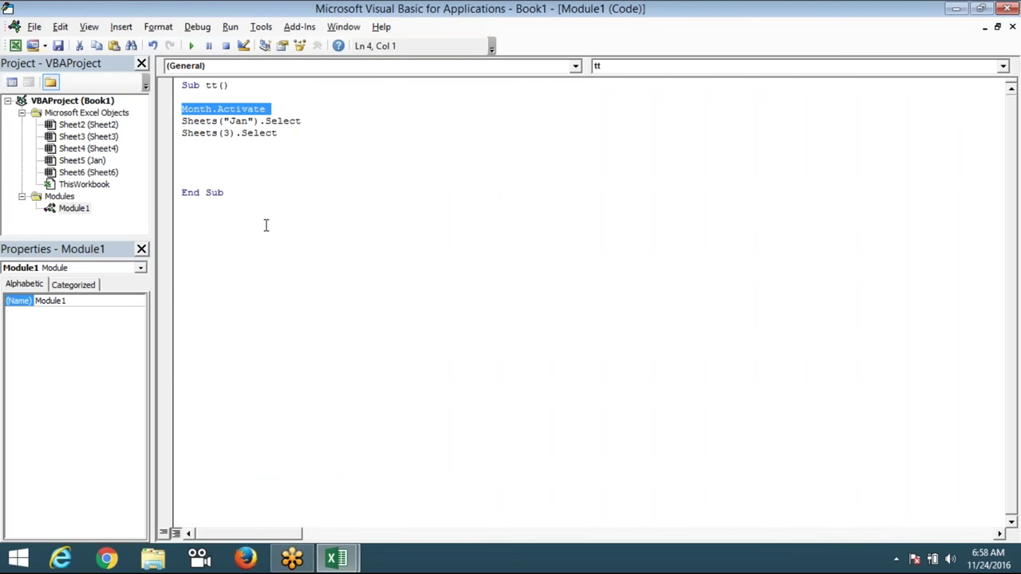
Set a breakpoint on the Sheets("Jan").Select line and remove it again
left_click(260, 206)
left_click(169, 121)
left_click(169, 121)
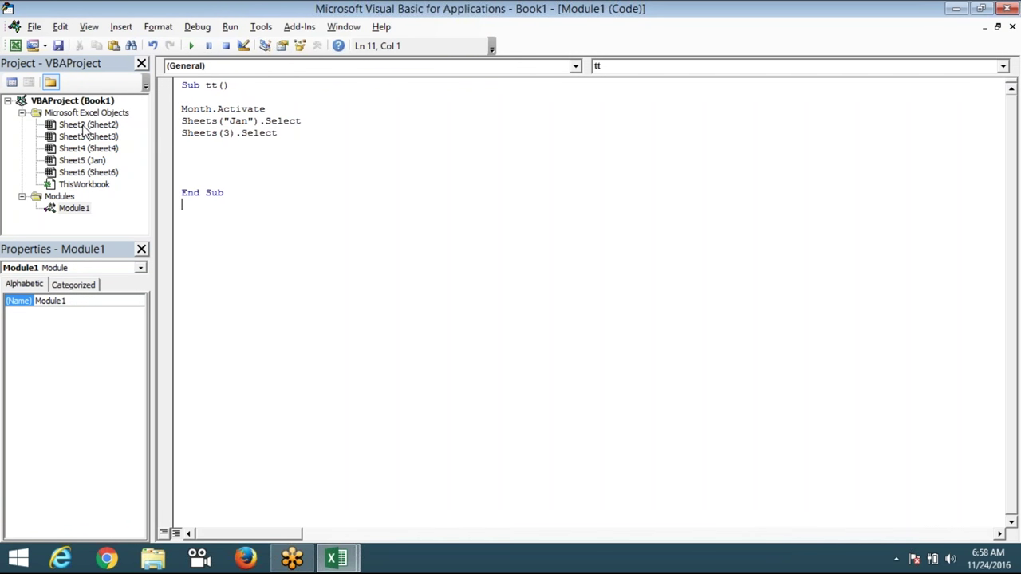
Select the Sheets("Jan") and Sheets(3) lines, then show Sheet2's properties in the Project Explorer
left_click(183, 122)
left_click_drag(183, 122, 301, 122)
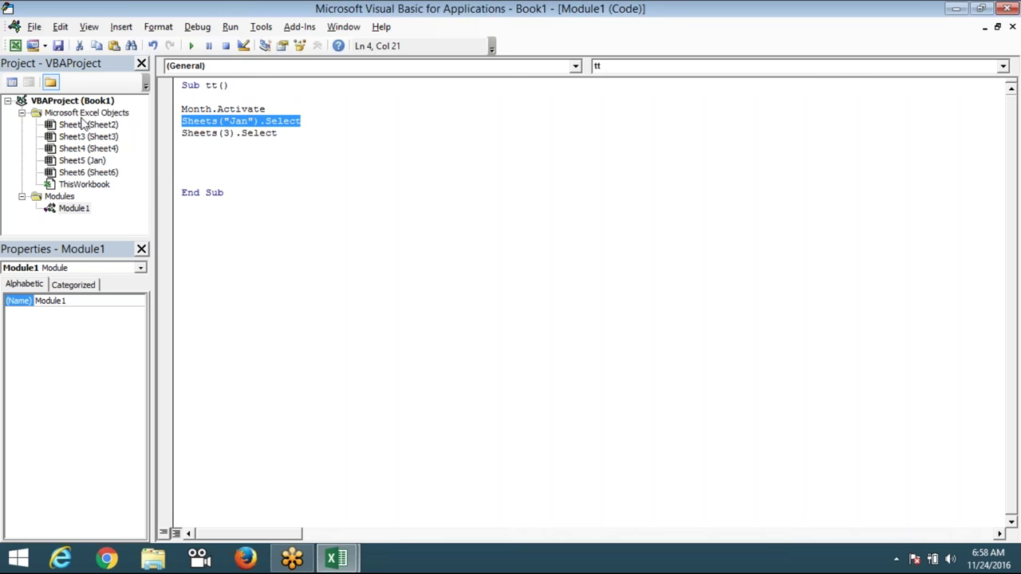
left_click(83, 117)
left_click(87, 126)
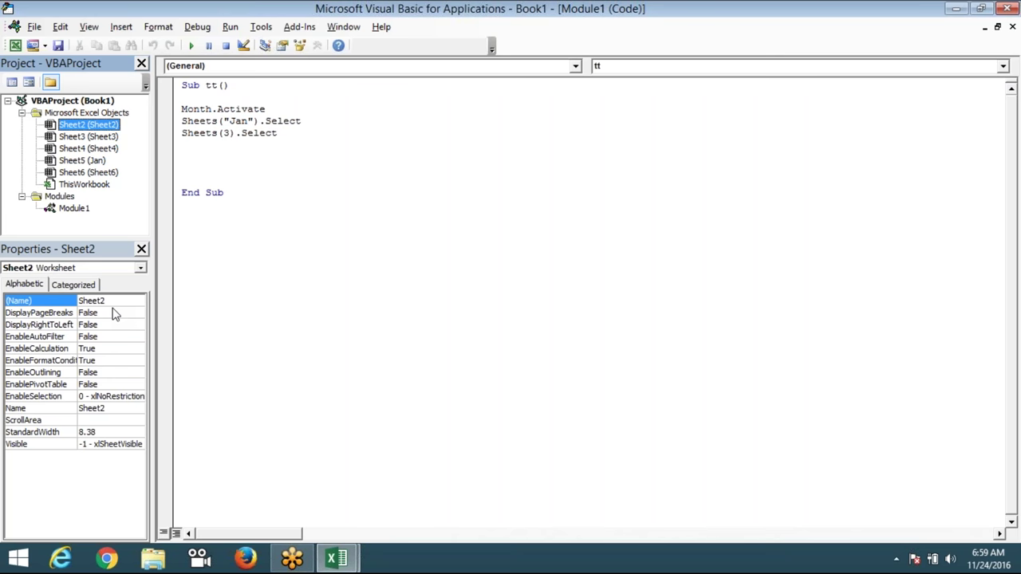
Step from the Microsoft Excel Objects folder to Sheet2's properties, then back into Module1's code
key("Up")
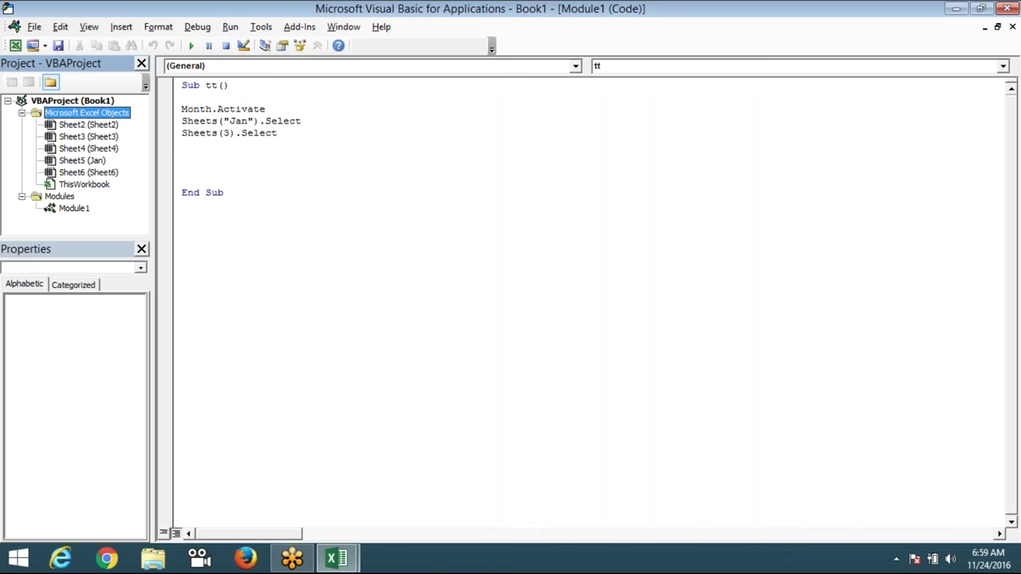
left_click(88, 124)
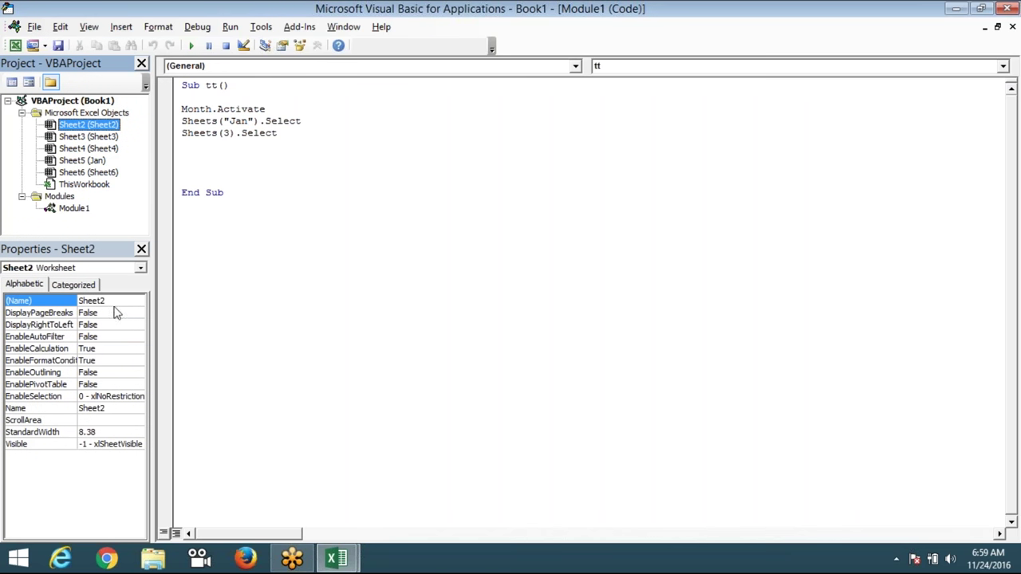
left_click(205, 97)
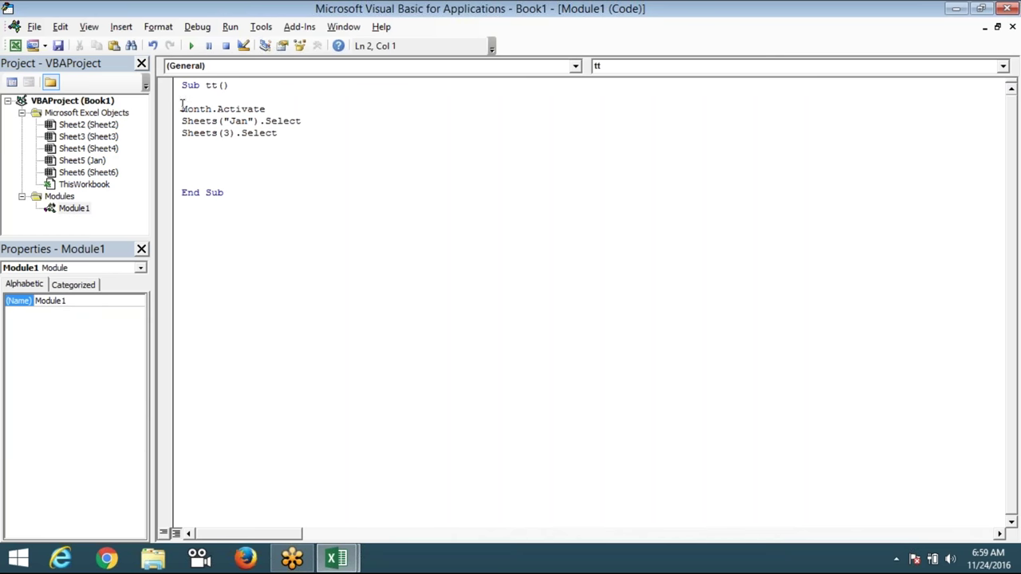
Highlight the Month.Activate line, deselect it on empty line 6, and launch VBA online help
left_click_drag(182, 106, 180, 120)
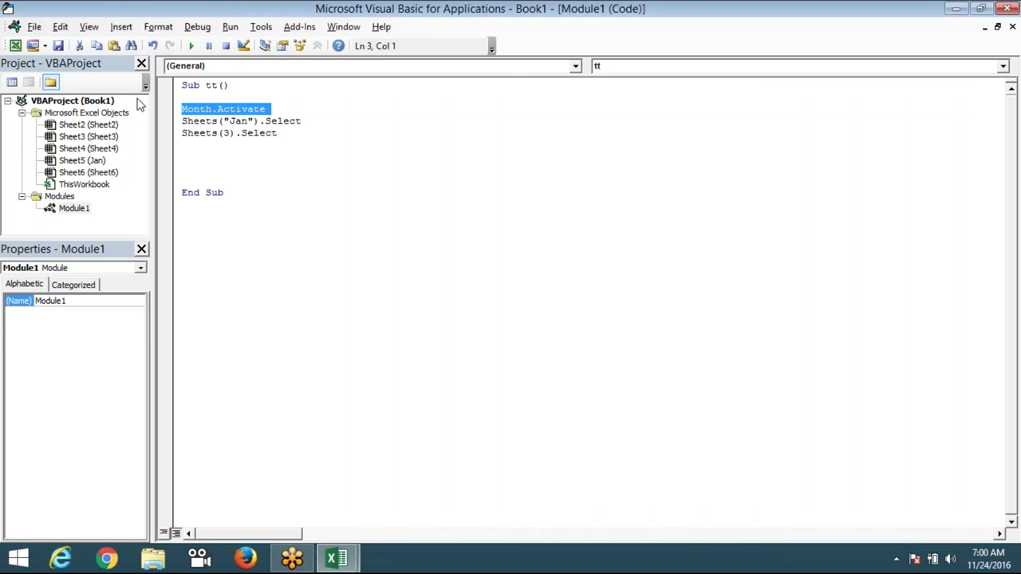
left_click(199, 144)
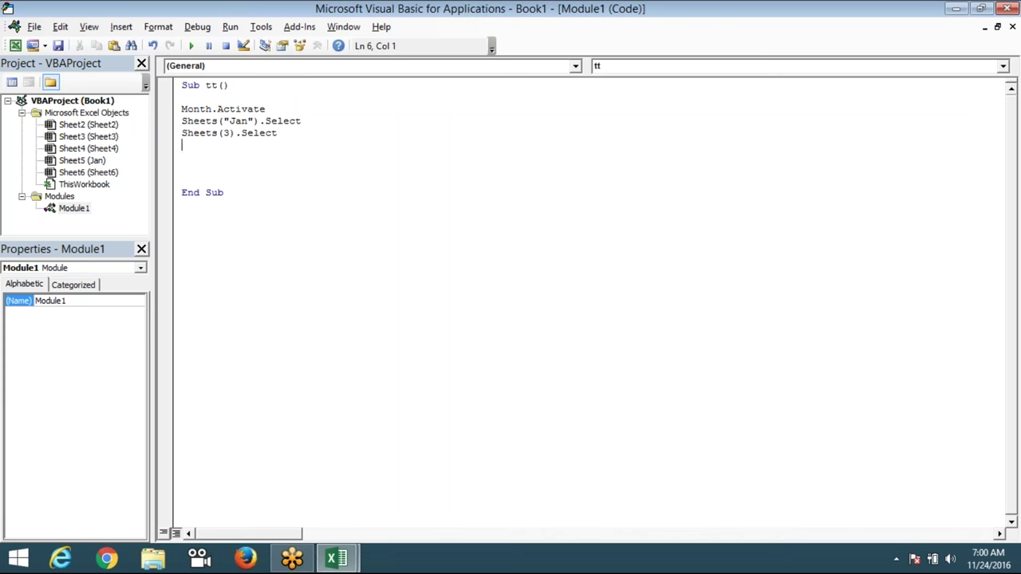
left_click(339, 47)
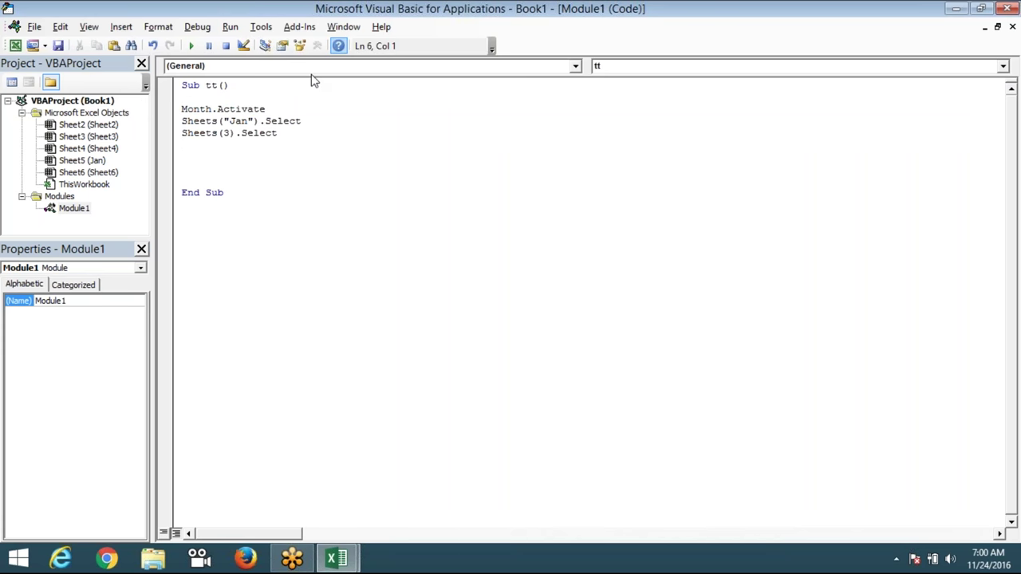